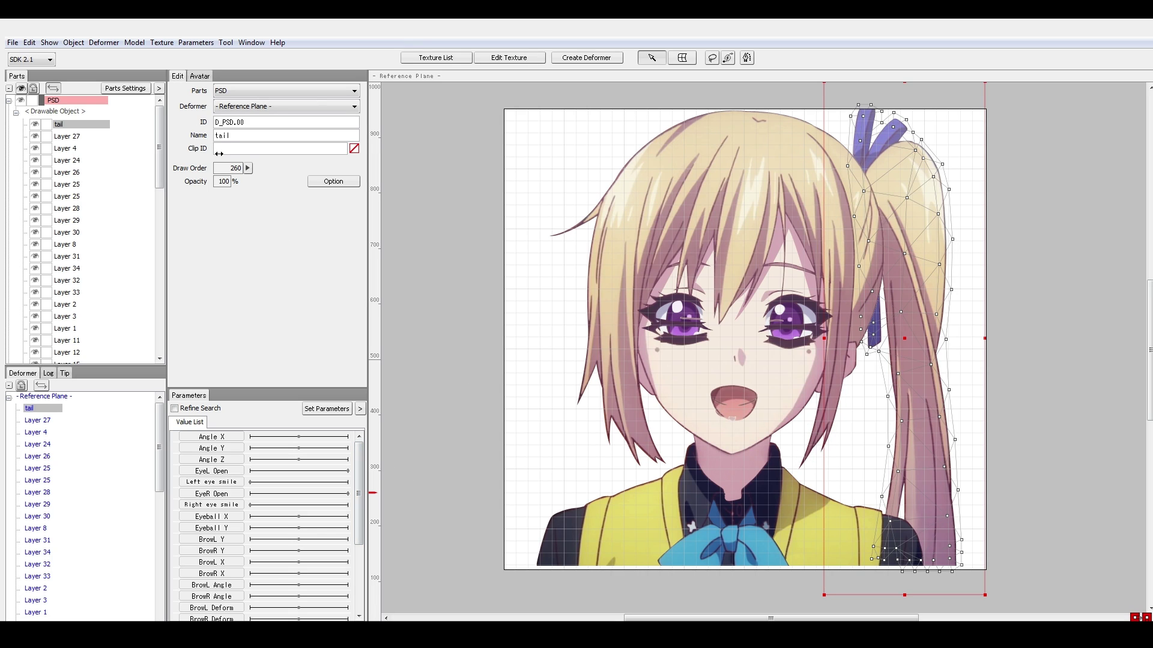
# Open the tail drawable's draw order value, then step down through Layer 27 and Layer 4
pyautogui.doubleClick(234, 168)
pyautogui.moveTo(246, 154)
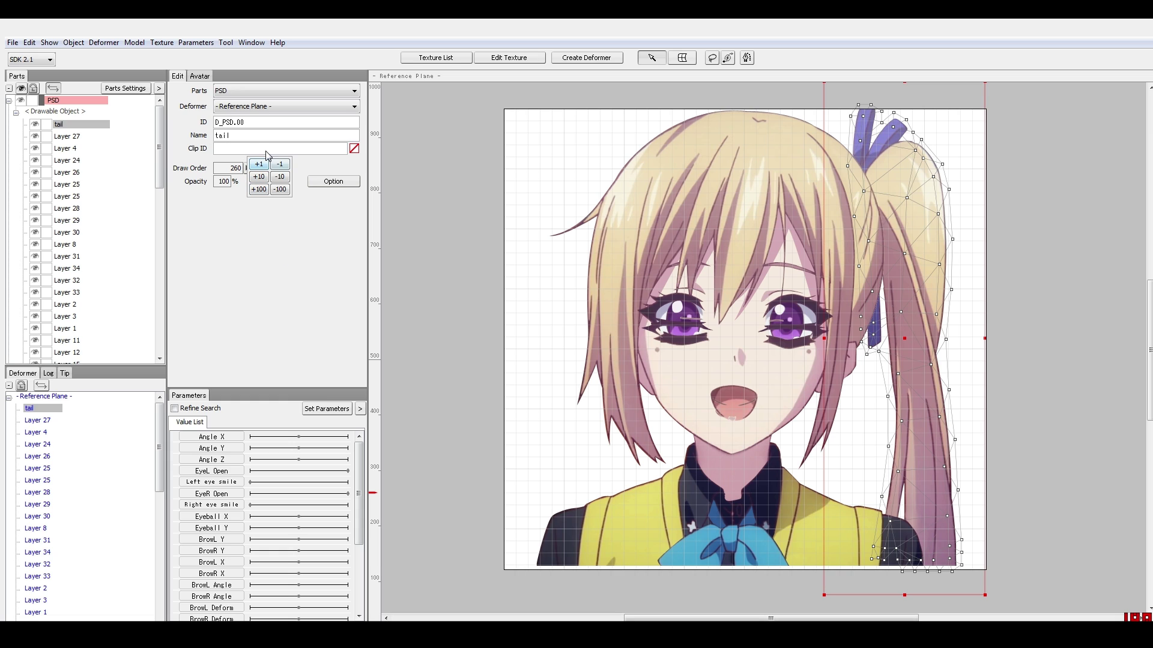
pyautogui.click(260, 254)
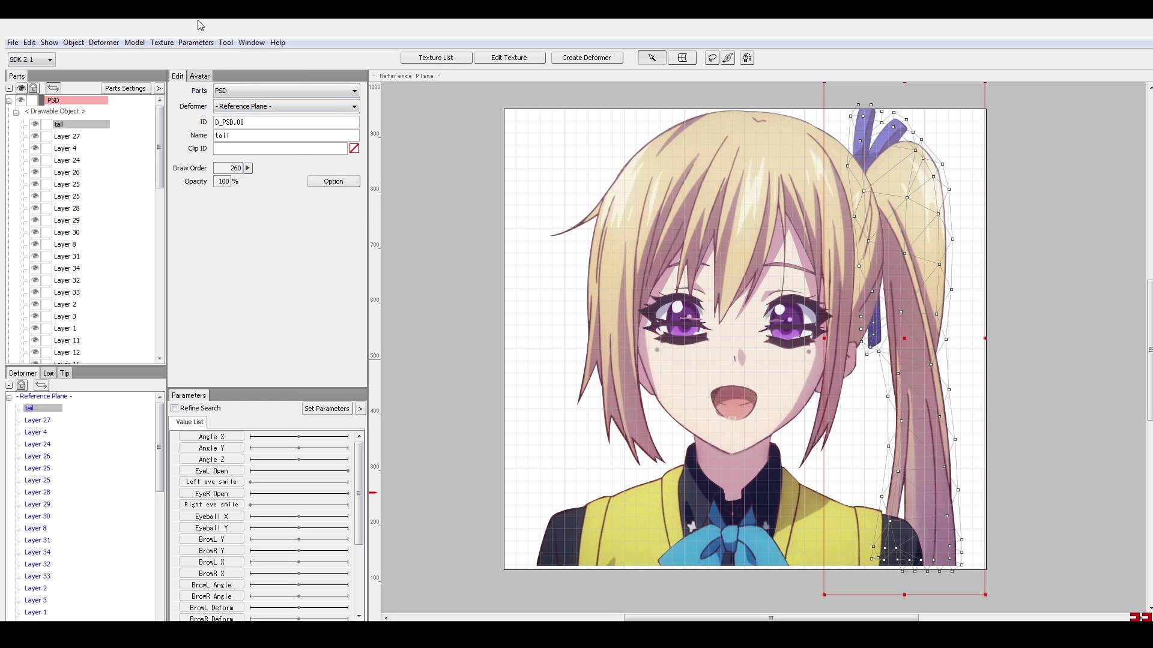
pyautogui.press('Down')
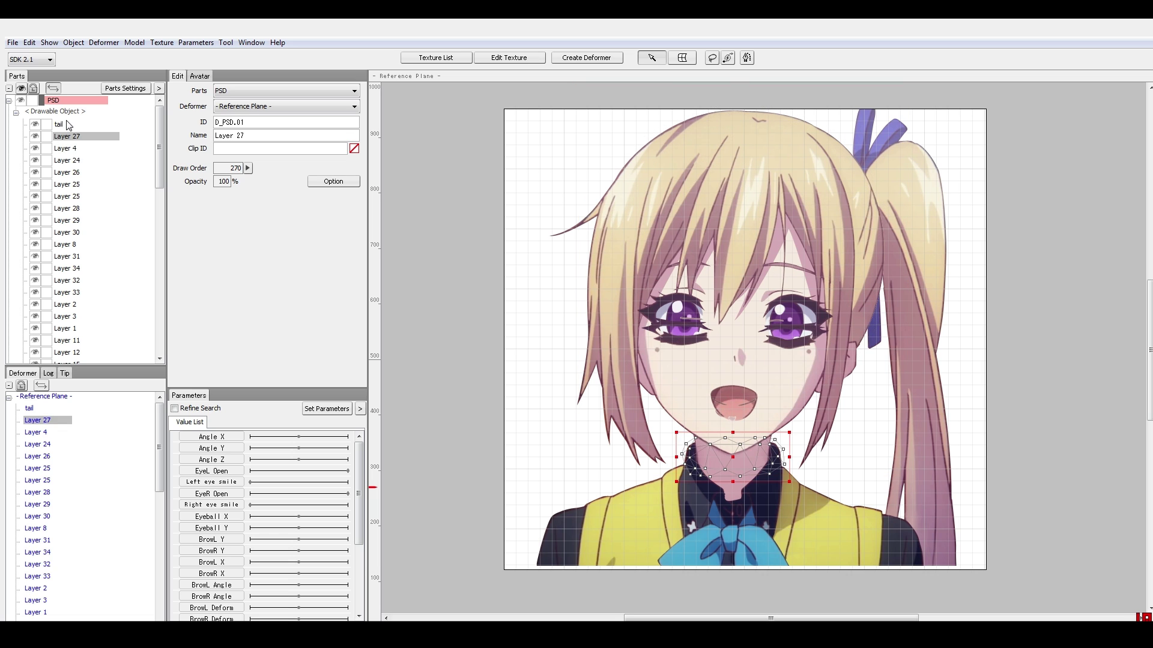
pyautogui.press('Down')
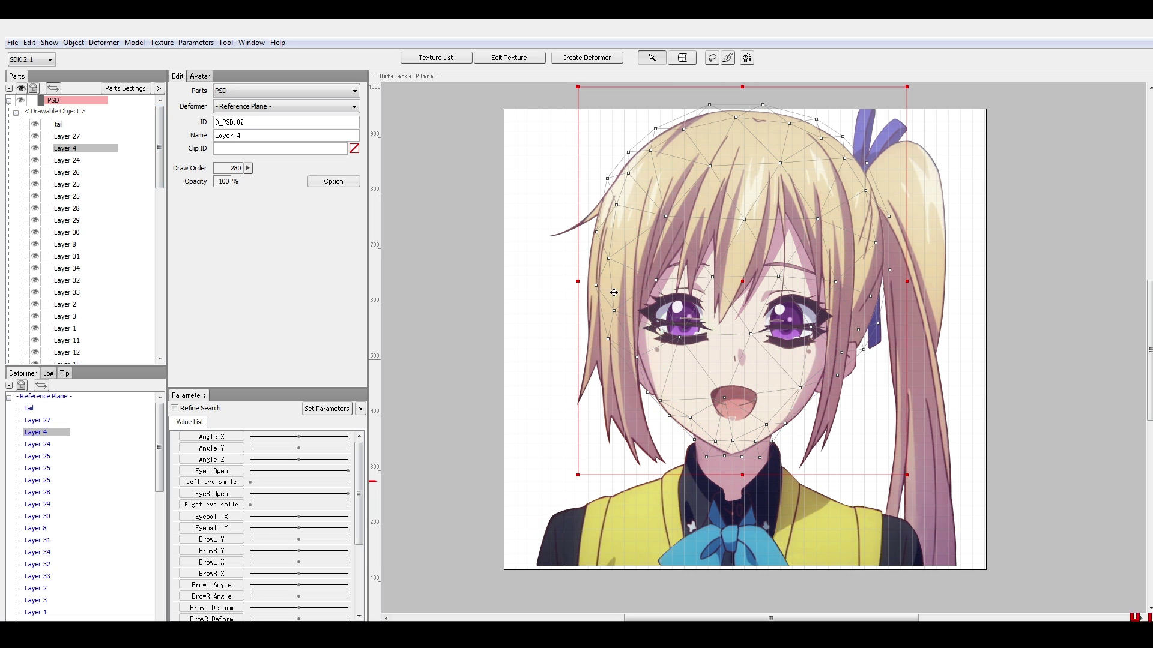
# Inspect Layers 25, 30, 24, 35, 43 and 37 on the canvas
pyautogui.click(77, 195)
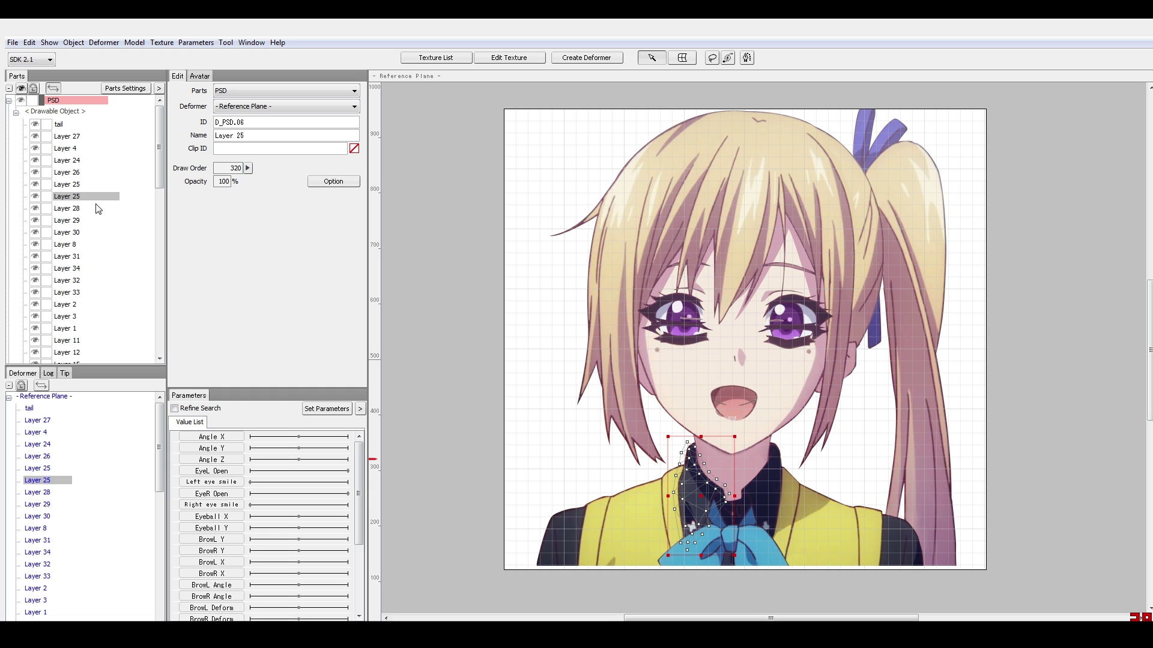
pyautogui.click(84, 232)
pyautogui.click(66, 196)
pyautogui.click(60, 150)
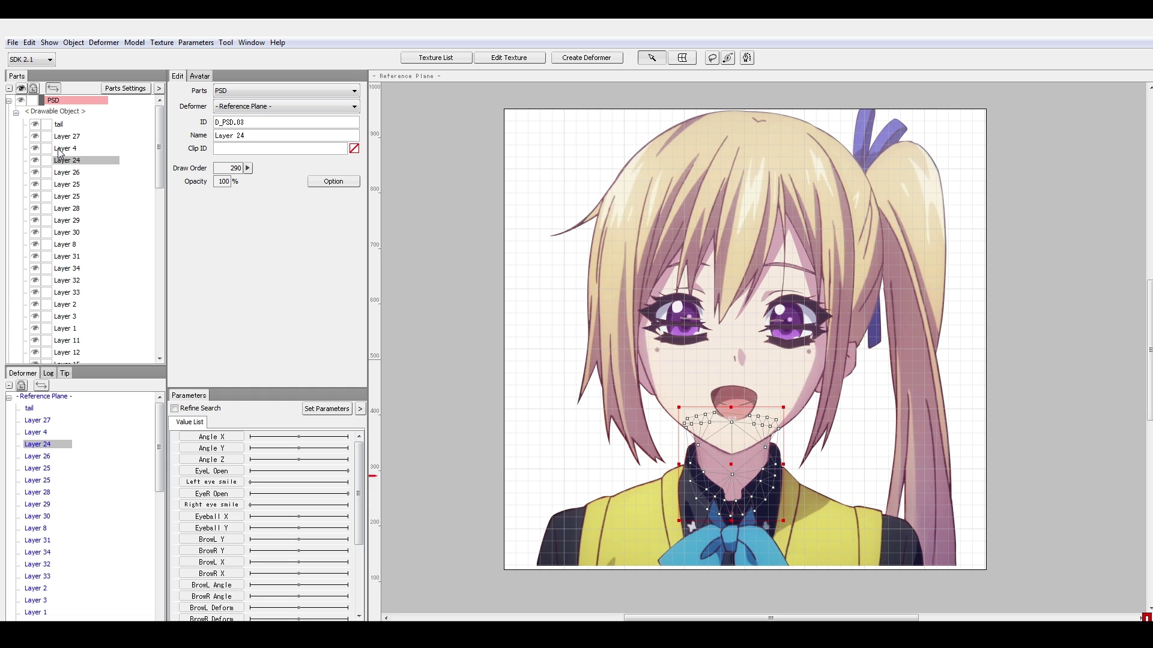
pyautogui.scroll(-5, 65, 237)
pyautogui.click(65, 255)
pyautogui.click(71, 304)
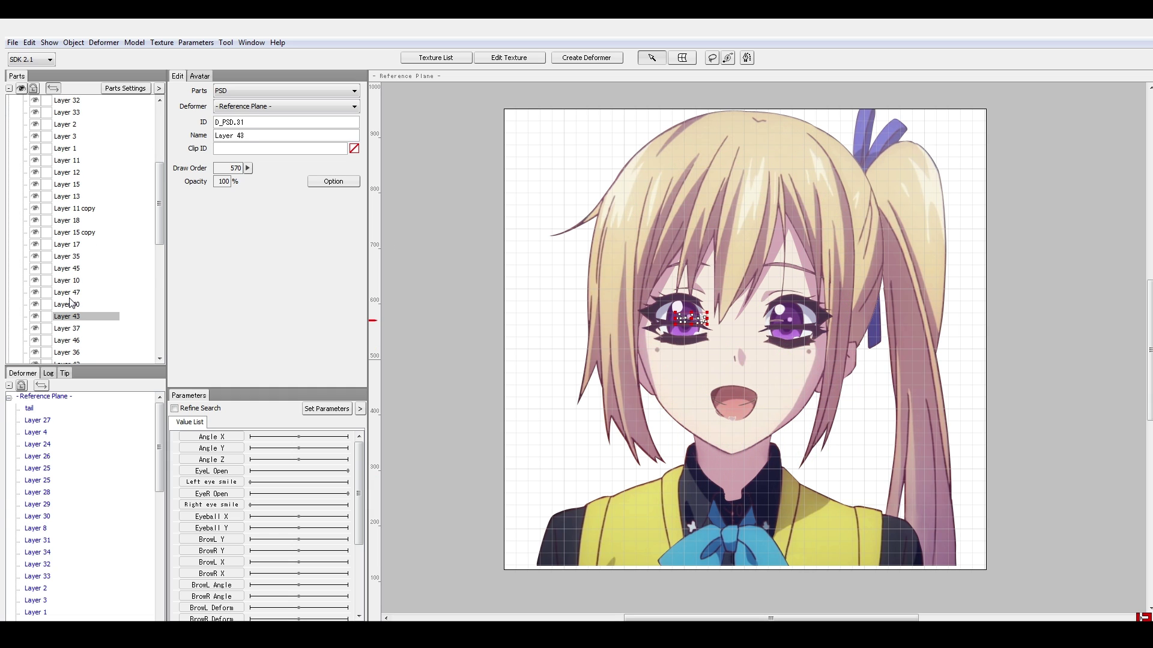
pyautogui.click(74, 318)
# Set the left eye iris's draw order to 450 and rename it 'iris'
pyautogui.click(693, 299)
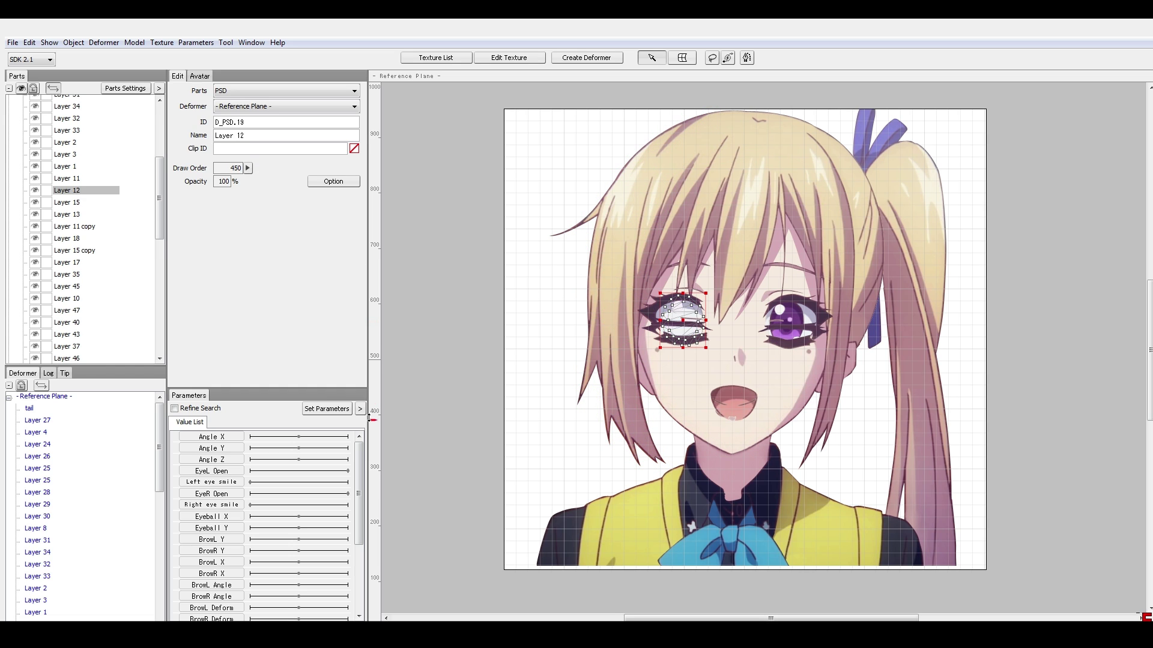
pyautogui.moveTo(369, 489); pyautogui.dragTo(372, 504)
pyautogui.press('F2')
pyautogui.write('iris')
pyautogui.press('Return')
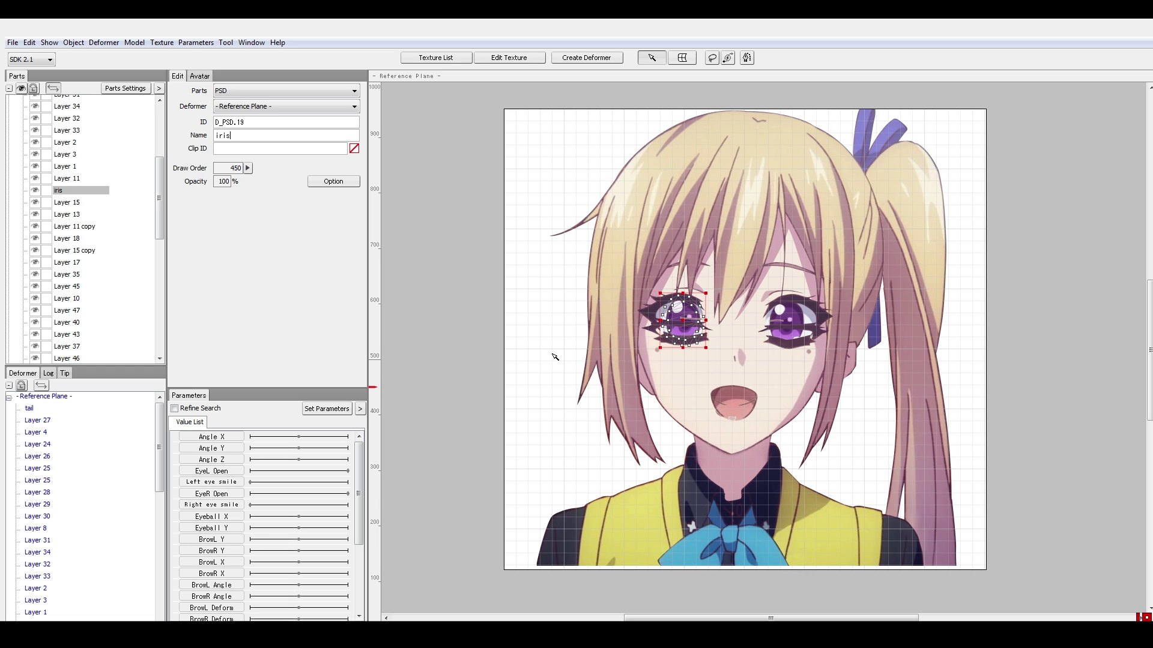
pyautogui.click(788, 303)
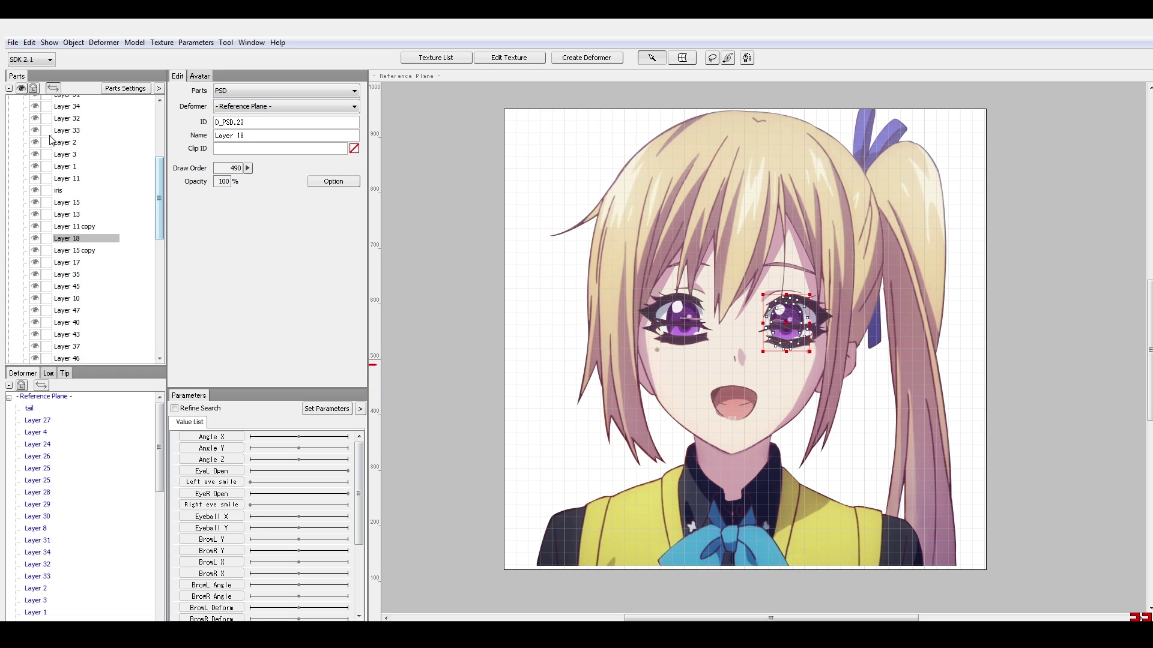
# Select Layer 27 (the neck piece), then the tail drawable, in the Parts list
pyautogui.scroll(5, 114, 216)
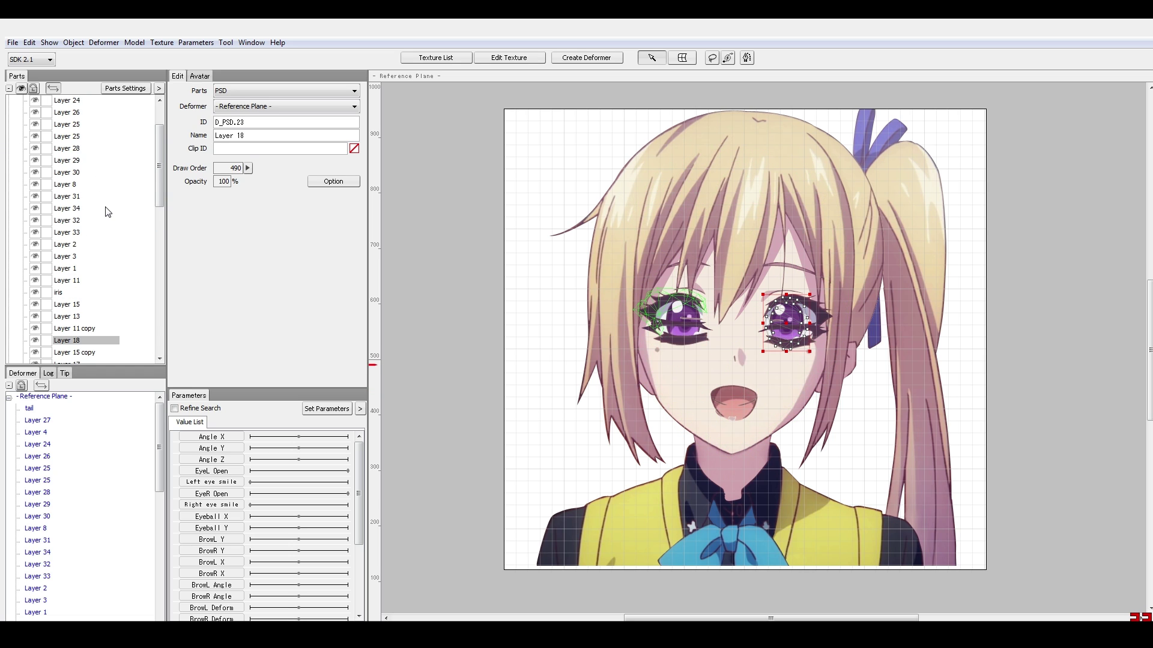
pyautogui.click(67, 136)
pyautogui.scroll(-2, 87, 274)
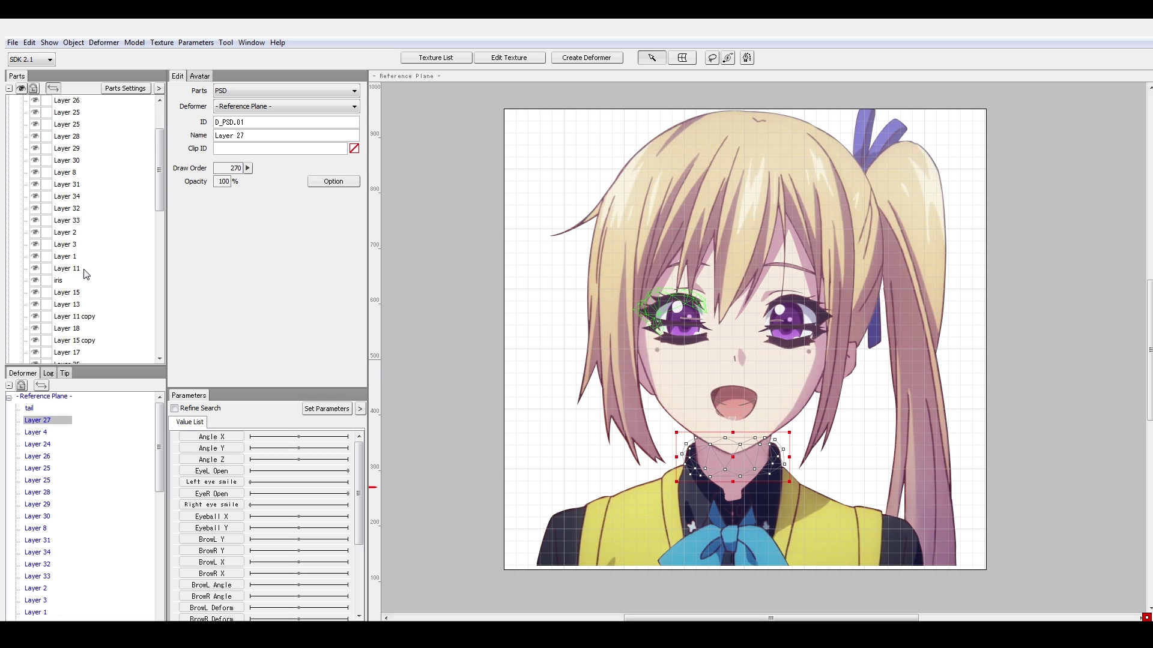
pyautogui.scroll(-2, 87, 272)
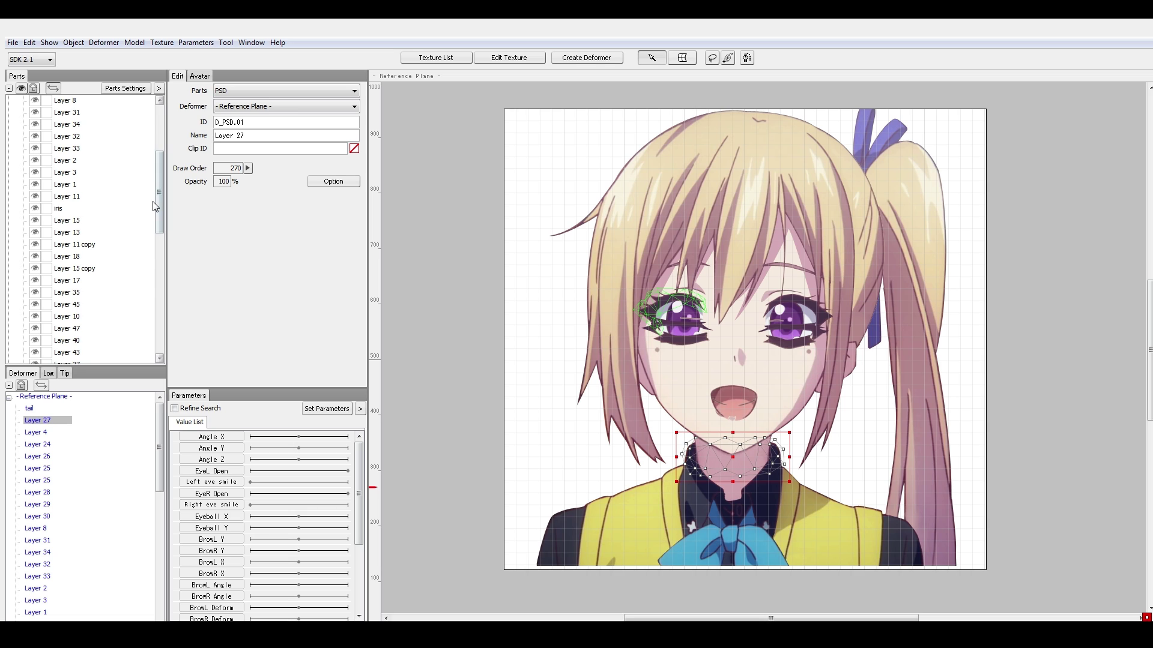
pyautogui.moveTo(159, 192); pyautogui.dragTo(158, 147)
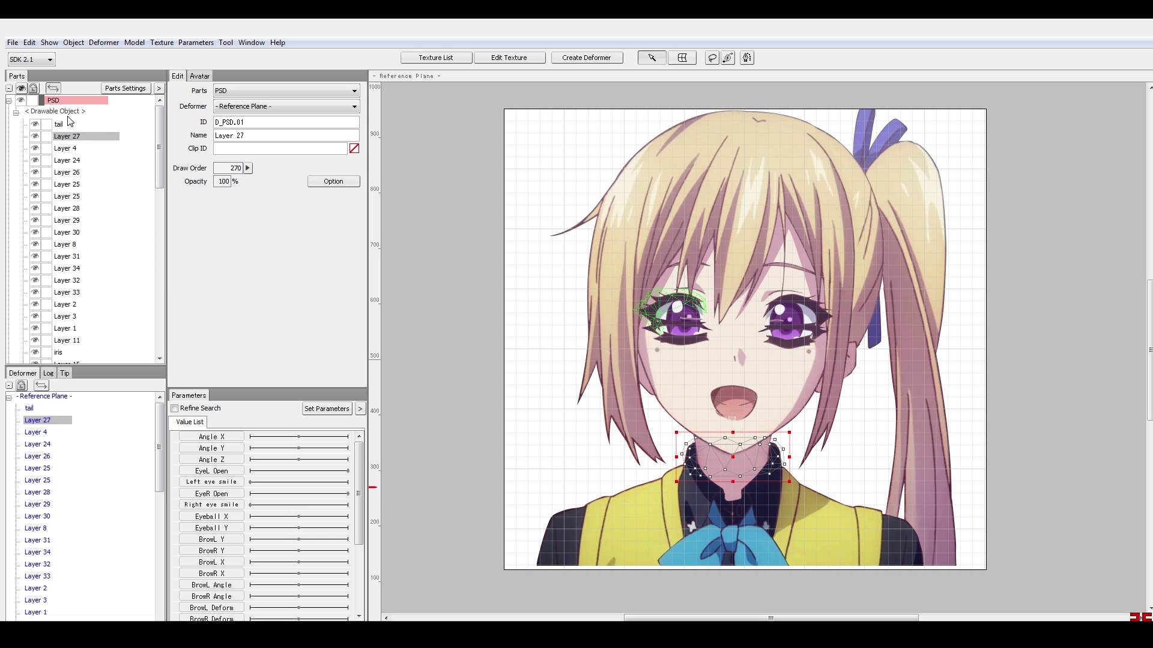
pyautogui.click(63, 125)
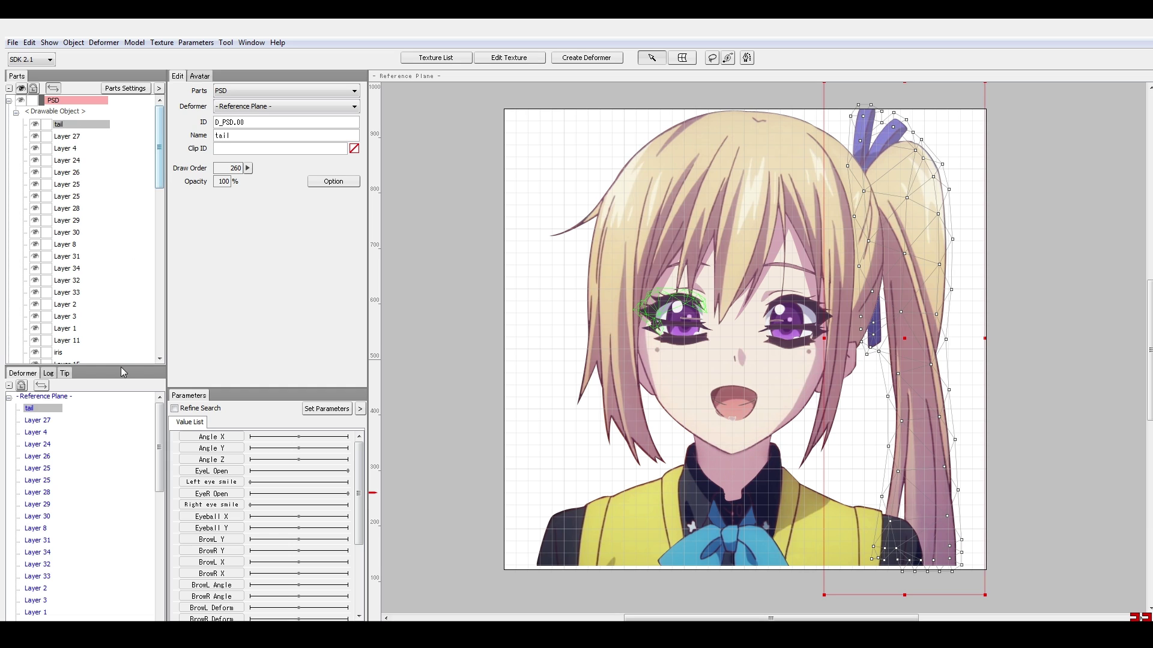
# Enlarge the Parts list to reveal the part groups and select Layer 22
pyautogui.moveTo(120, 348); pyautogui.dragTo(114, 531)
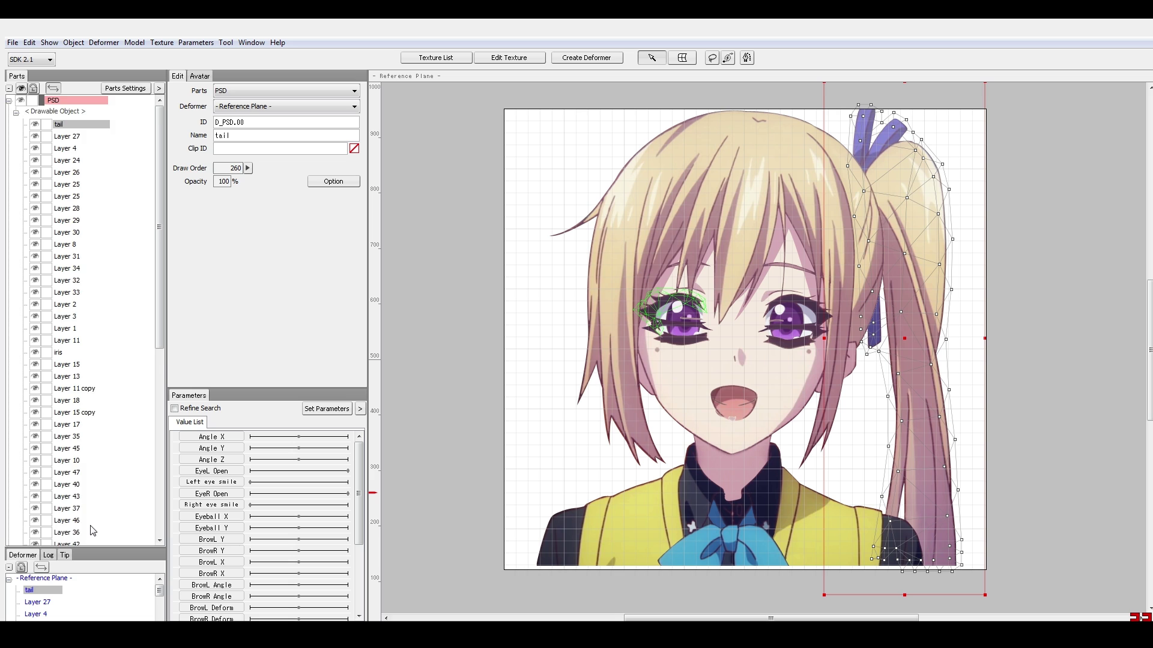
pyautogui.scroll(-9, 85, 423)
pyautogui.scroll(-3, 86, 422)
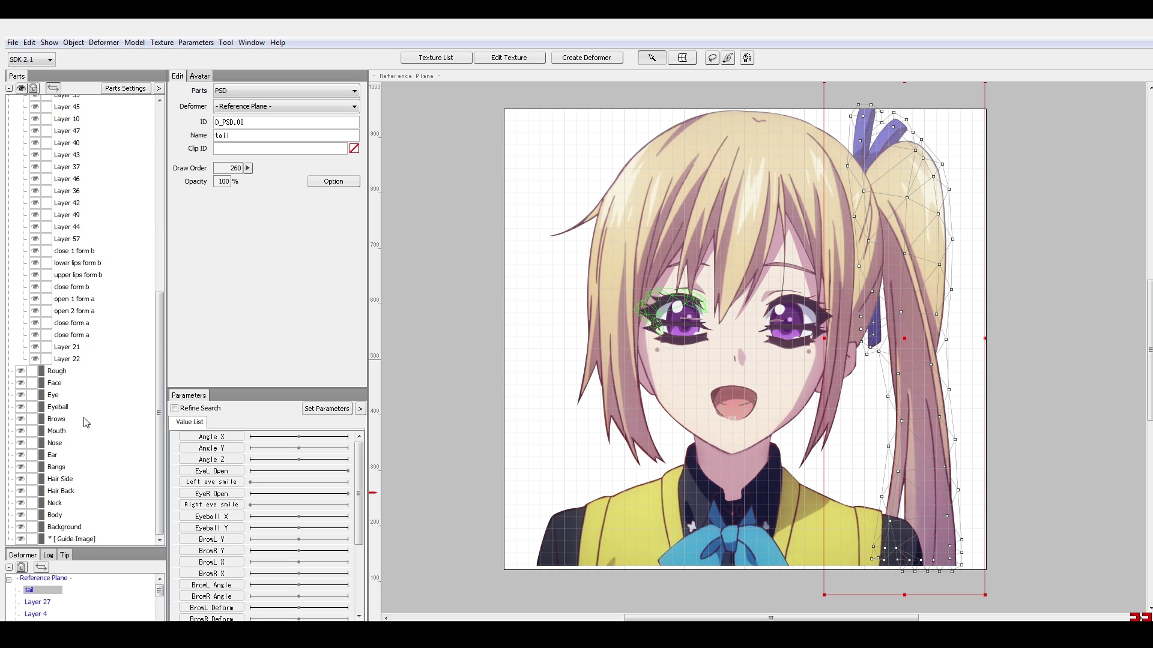
pyautogui.scroll(7, 93, 409)
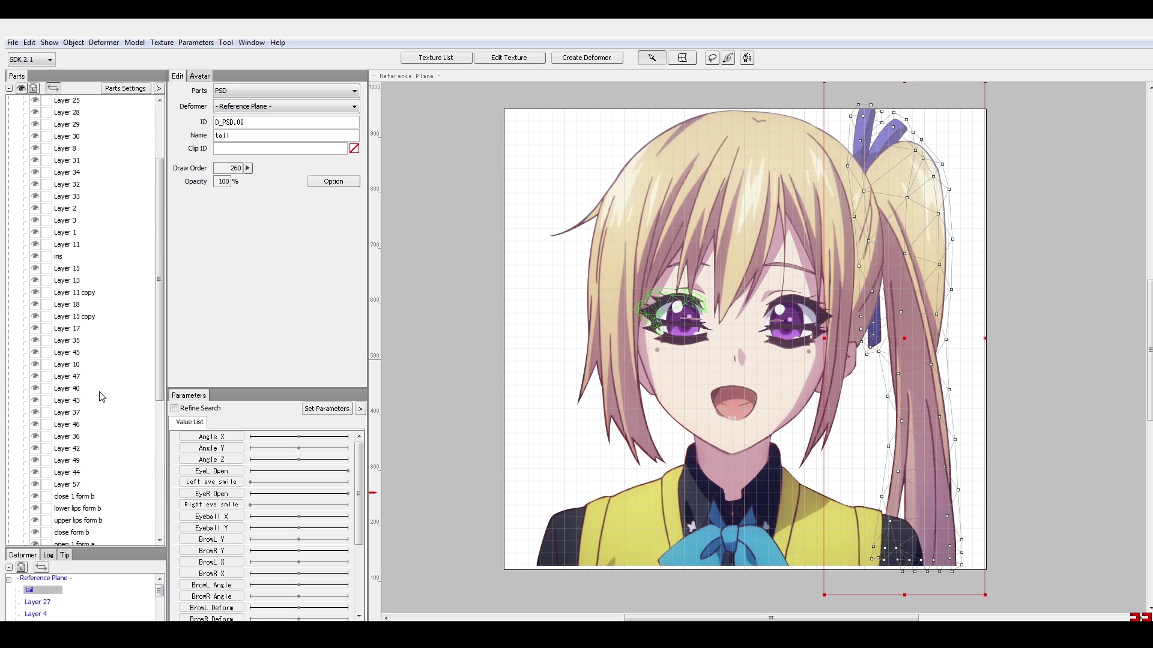
pyautogui.scroll(-7, 100, 393)
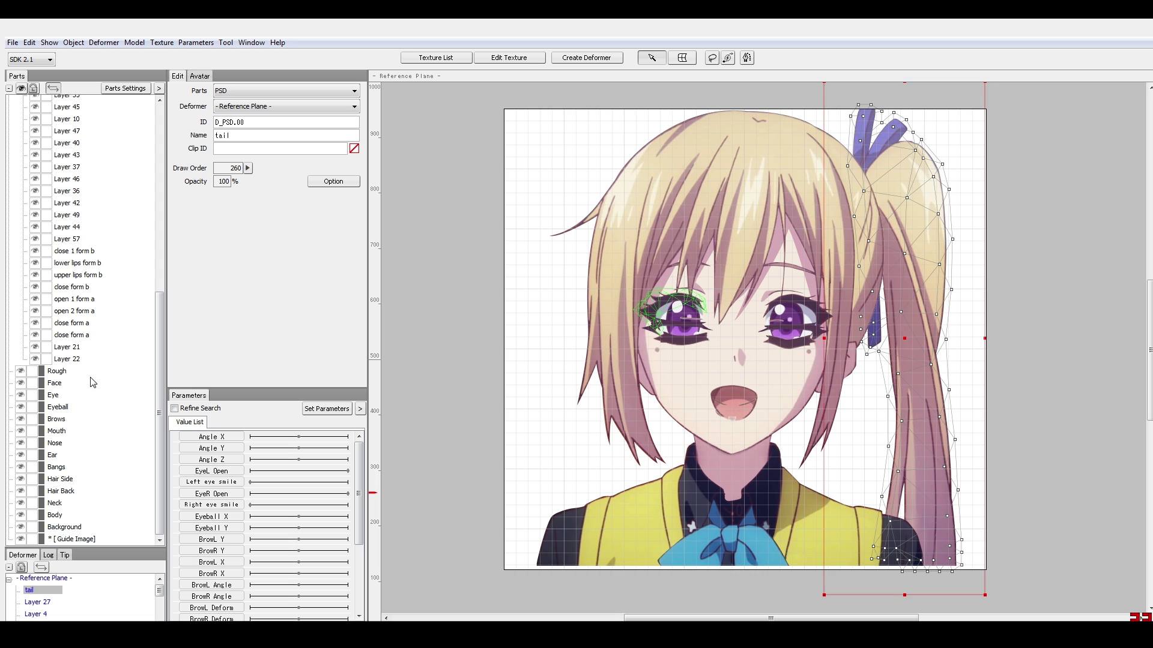
pyautogui.click(75, 359)
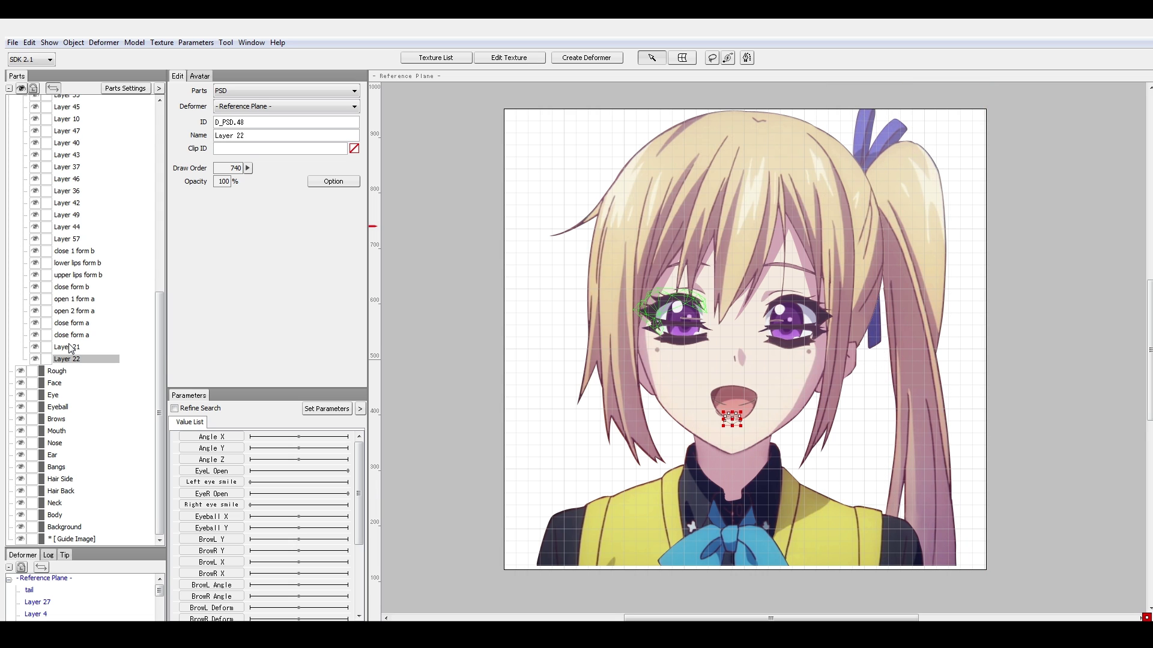
# Move Layer 22 into the Mouth part and collapse the Drawable Object group
pyautogui.scroll(2, 760, 419)
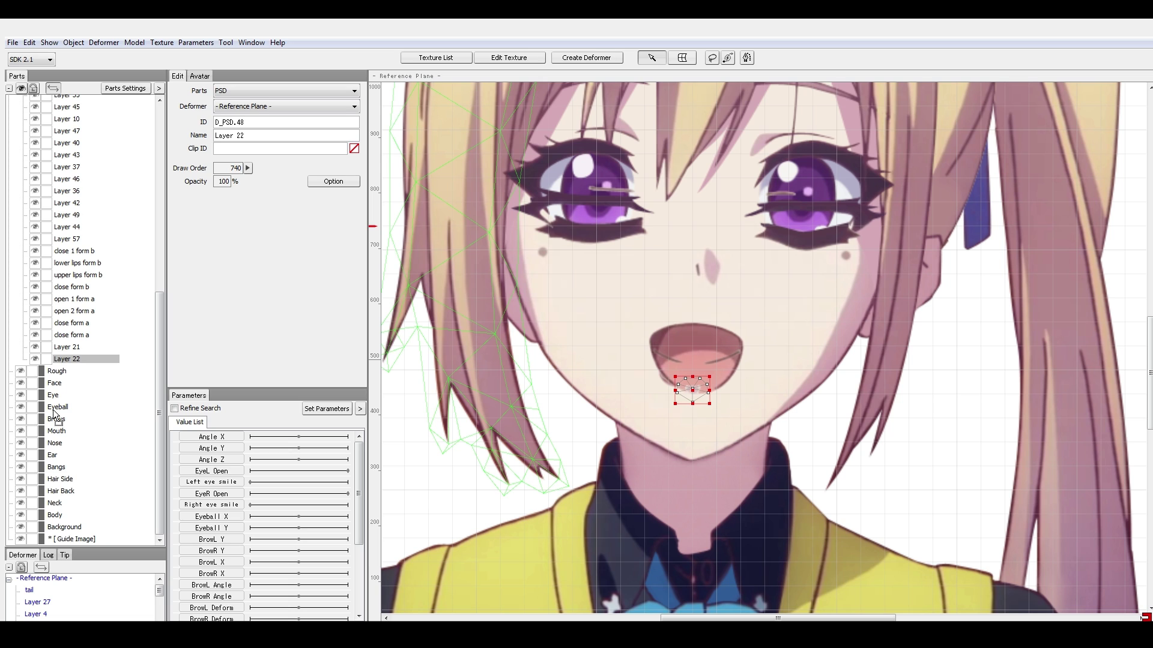
pyautogui.moveTo(53, 414); pyautogui.dragTo(54, 414)
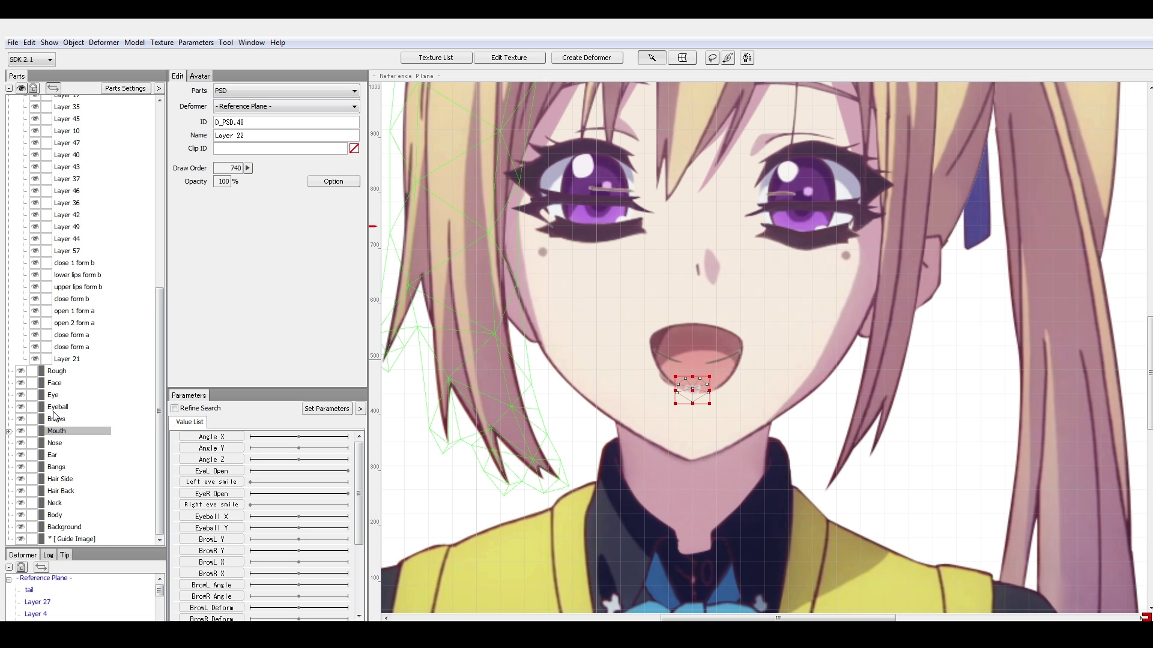
pyautogui.click(15, 419)
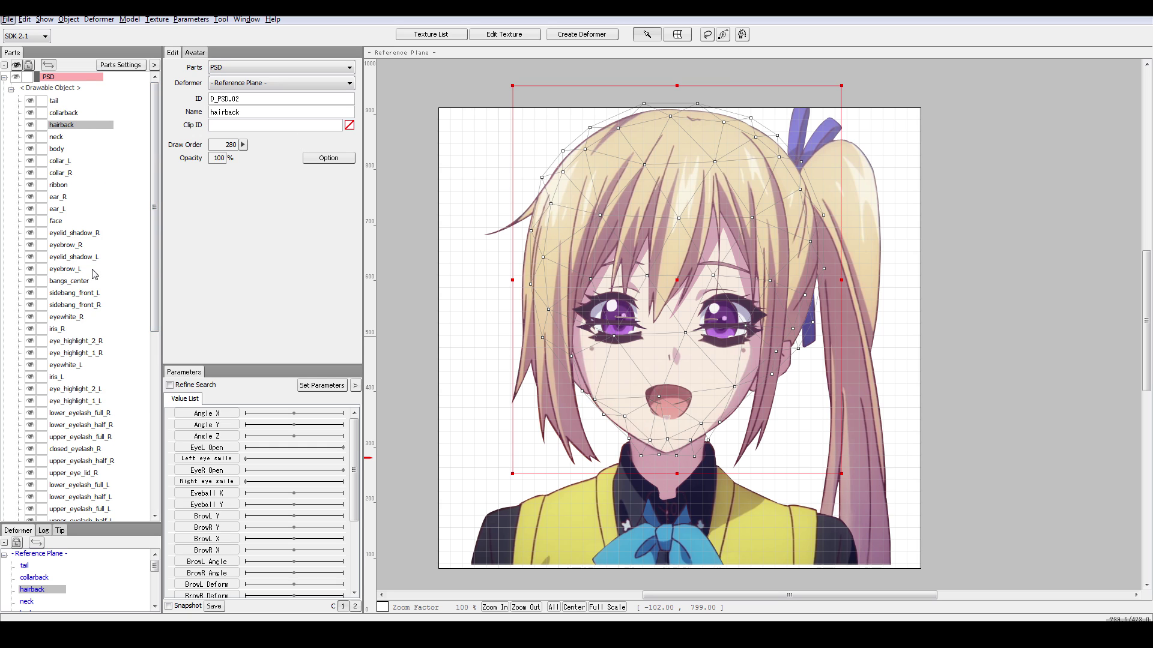
# Trial-select the mouth drawables, from closed_lips_happy_L/R up to all nine mouth and lip pieces
pyautogui.scroll(-8, 91, 306)
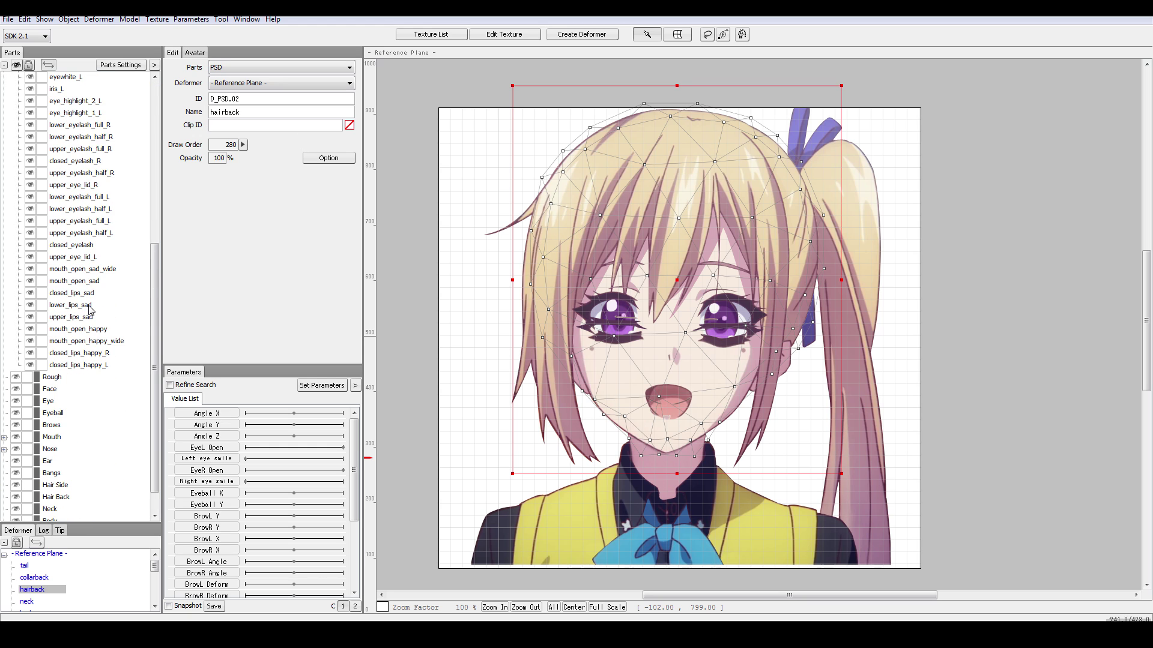
pyautogui.scroll(2, 90, 308)
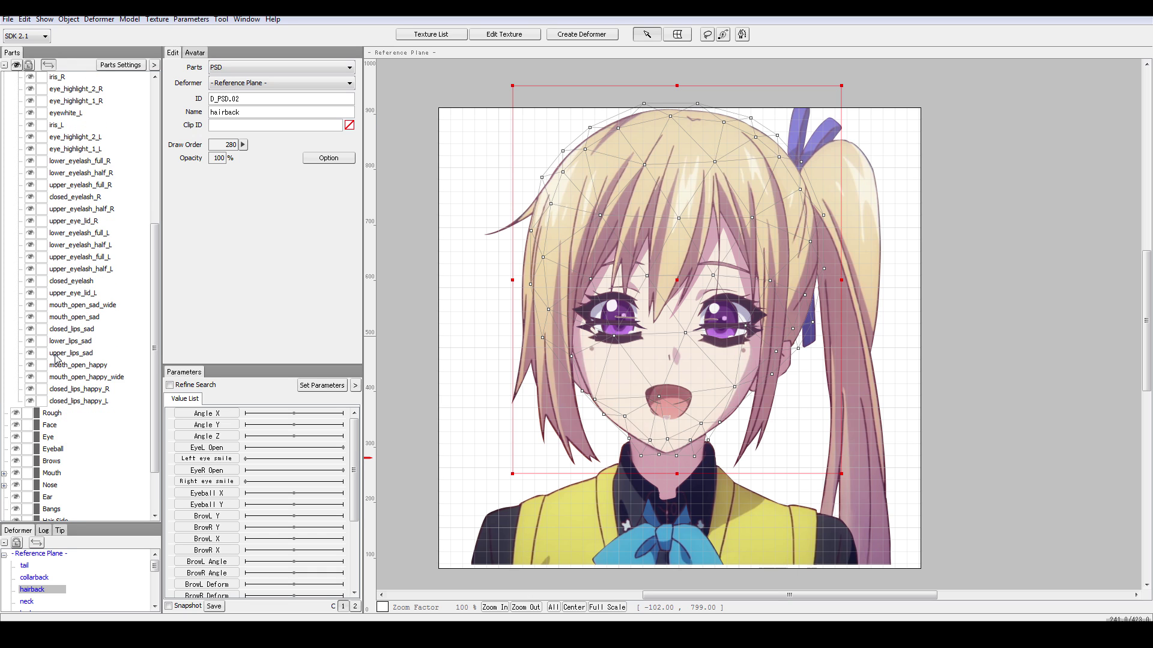
pyautogui.scroll(7, 56, 355)
pyautogui.scroll(-9, 78, 296)
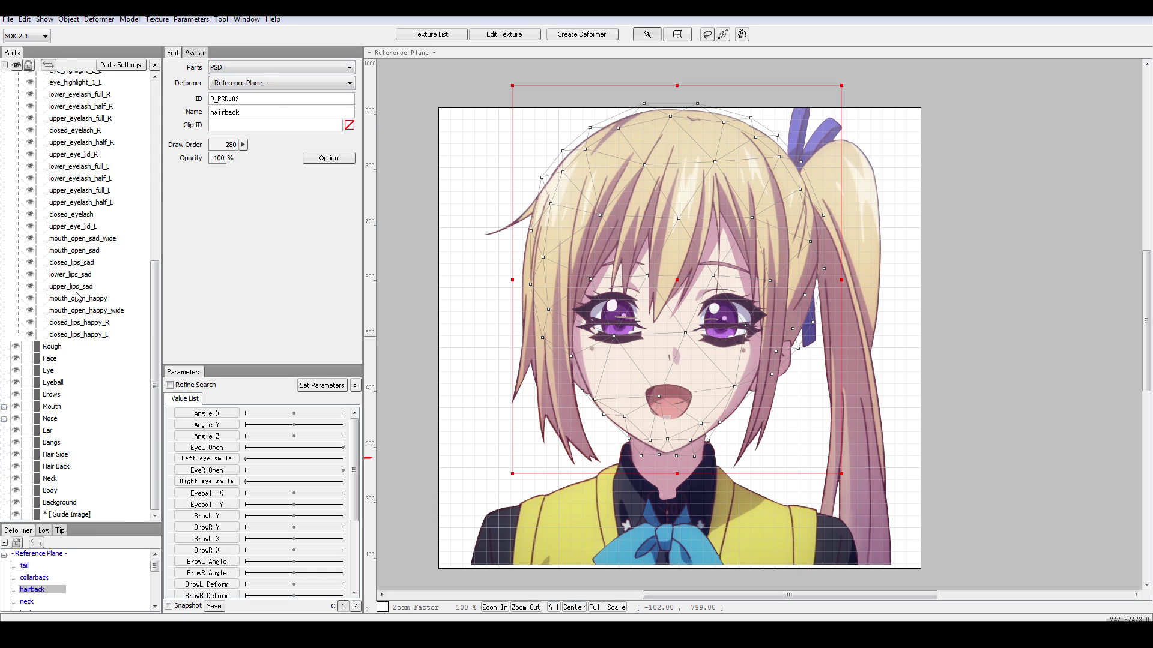
pyautogui.click(84, 334)
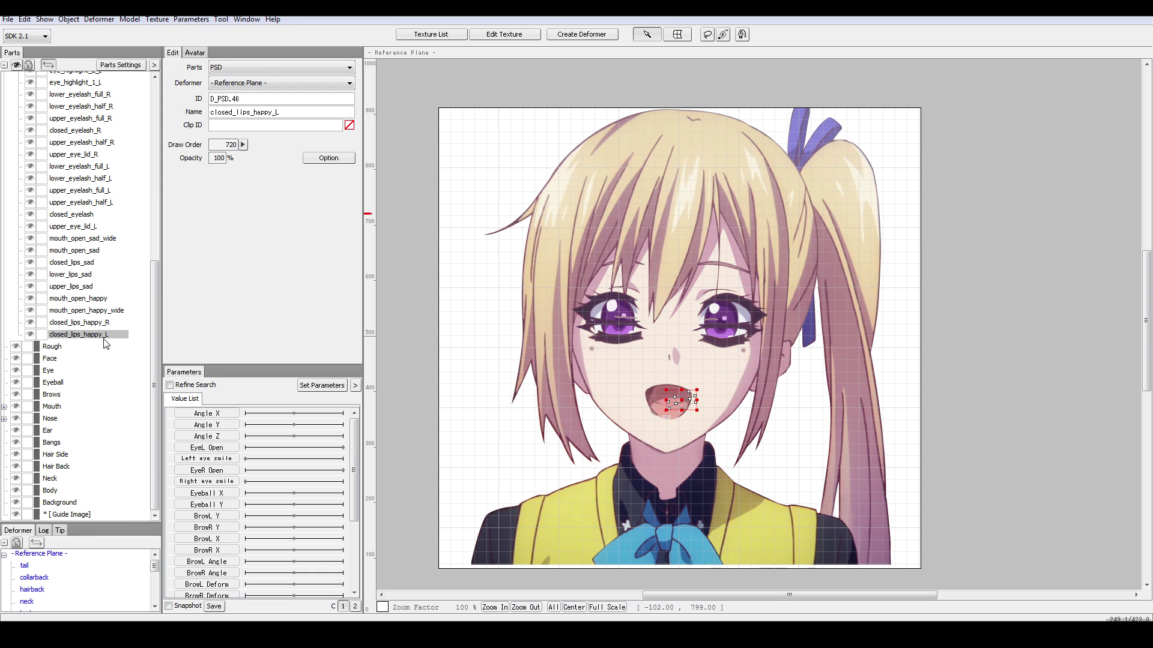
pyautogui.keyDown('ctrl'); pyautogui.click(94, 324); pyautogui.keyUp('ctrl')
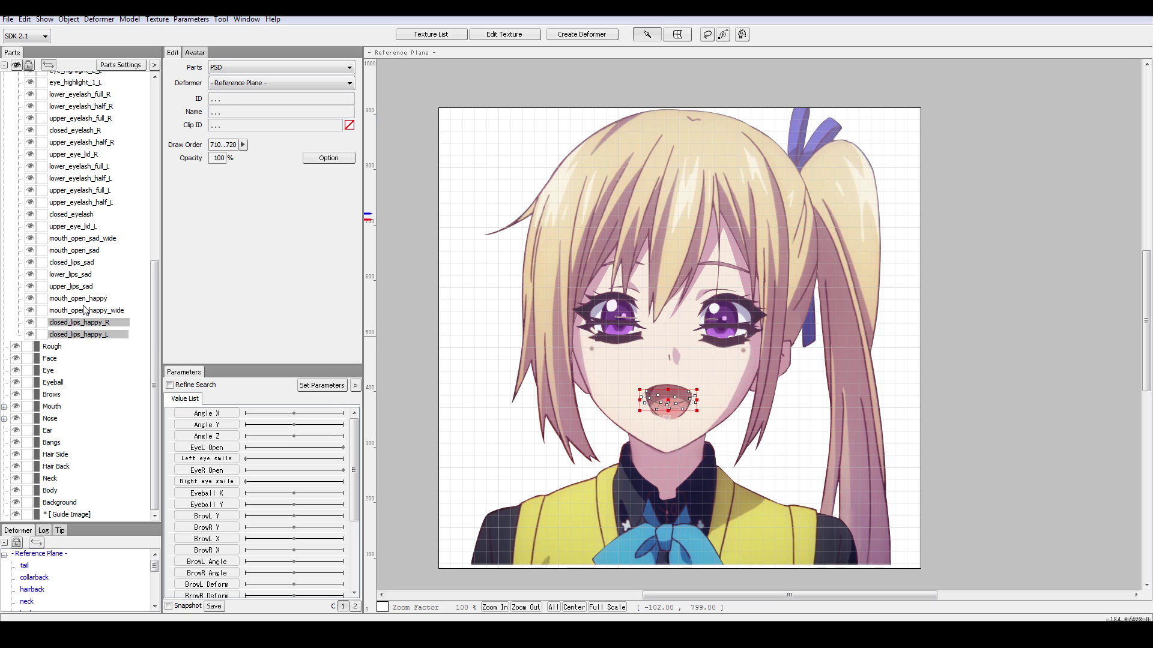
pyautogui.click(84, 334)
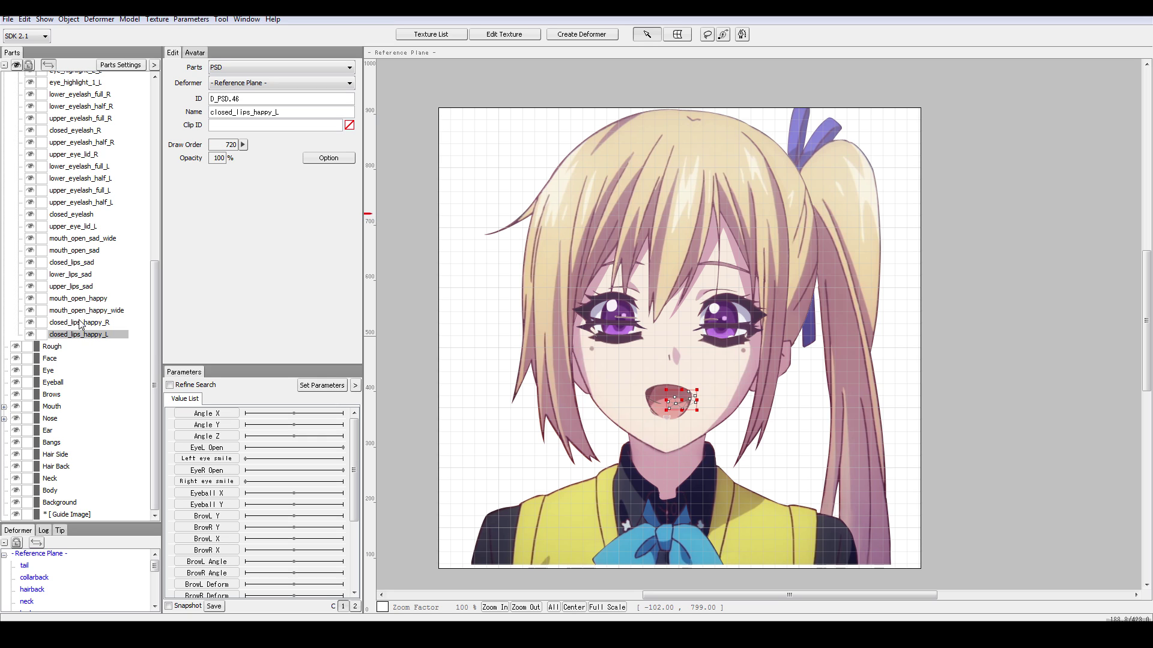
pyautogui.keyDown('shift'); pyautogui.click(83, 240); pyautogui.keyUp('shift')
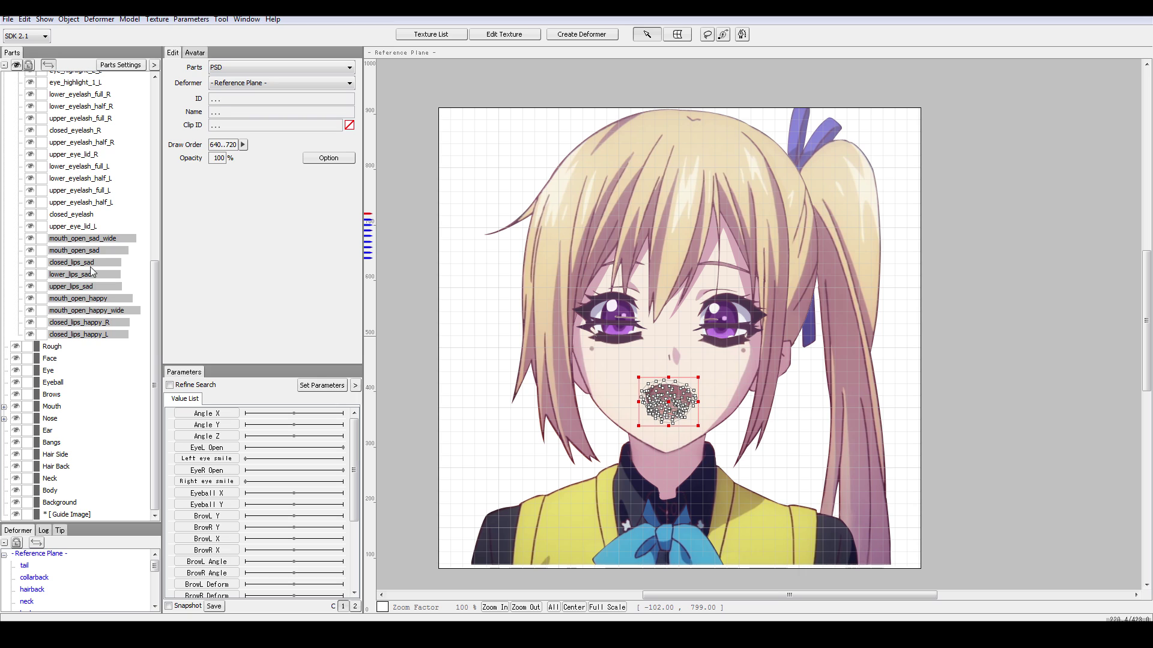
pyautogui.click(87, 301)
pyautogui.click(81, 328)
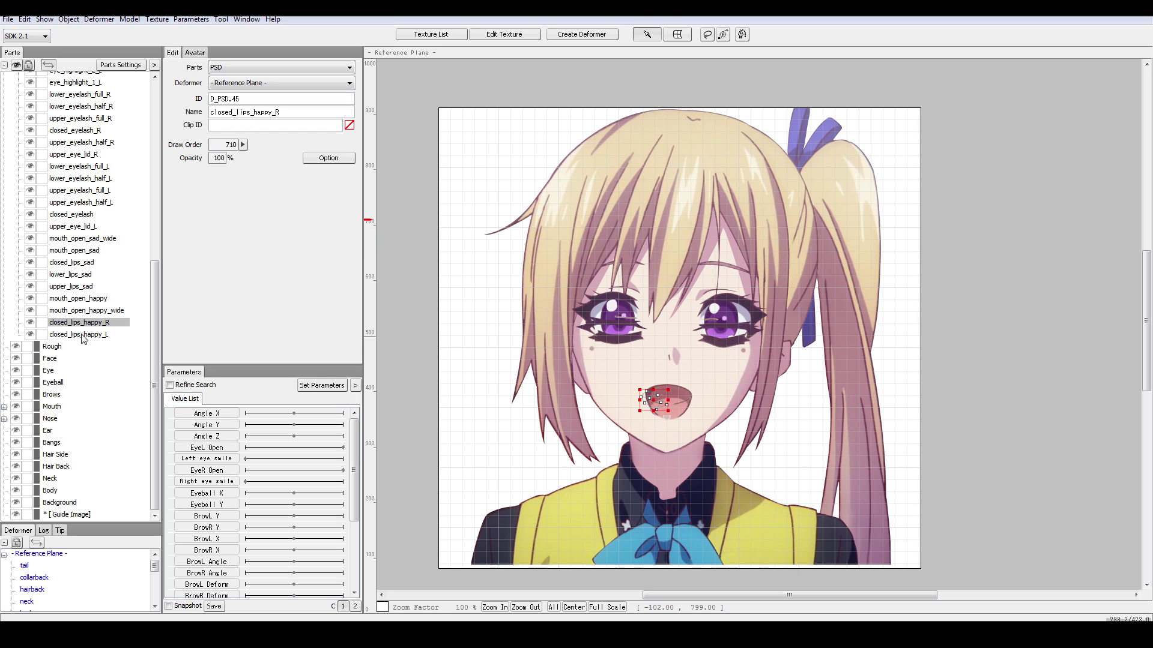
# Select closed_lips_happy_L, mouth_open_happy_wide, mouth_open_happy, closed_lips_sad and lower_lips_sad, then check upper_lips_sad
pyautogui.keyDown('ctrl'); pyautogui.click(82, 336); pyautogui.keyUp('ctrl')
pyautogui.keyDown('ctrl'); pyautogui.click(83, 307); pyautogui.keyUp('ctrl')
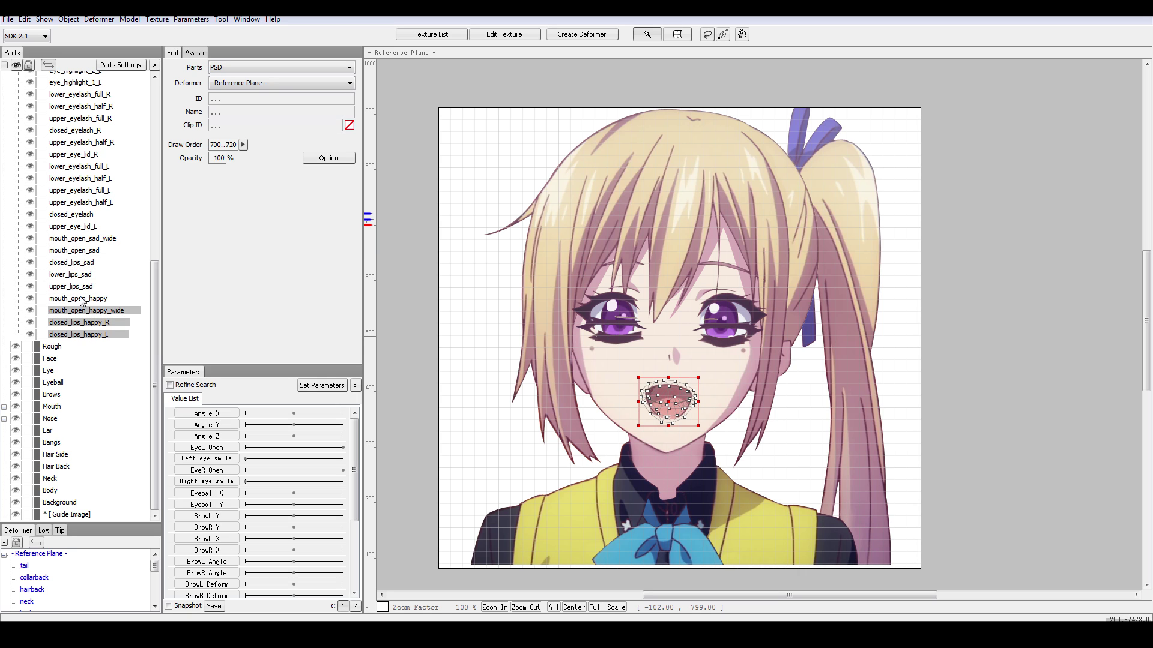
pyautogui.keyDown('ctrl'); pyautogui.click(83, 299); pyautogui.keyUp('ctrl')
pyautogui.keyDown('ctrl'); pyautogui.click(77, 263); pyautogui.keyUp('ctrl')
pyautogui.keyDown('ctrl'); pyautogui.click(80, 275); pyautogui.keyUp('ctrl')
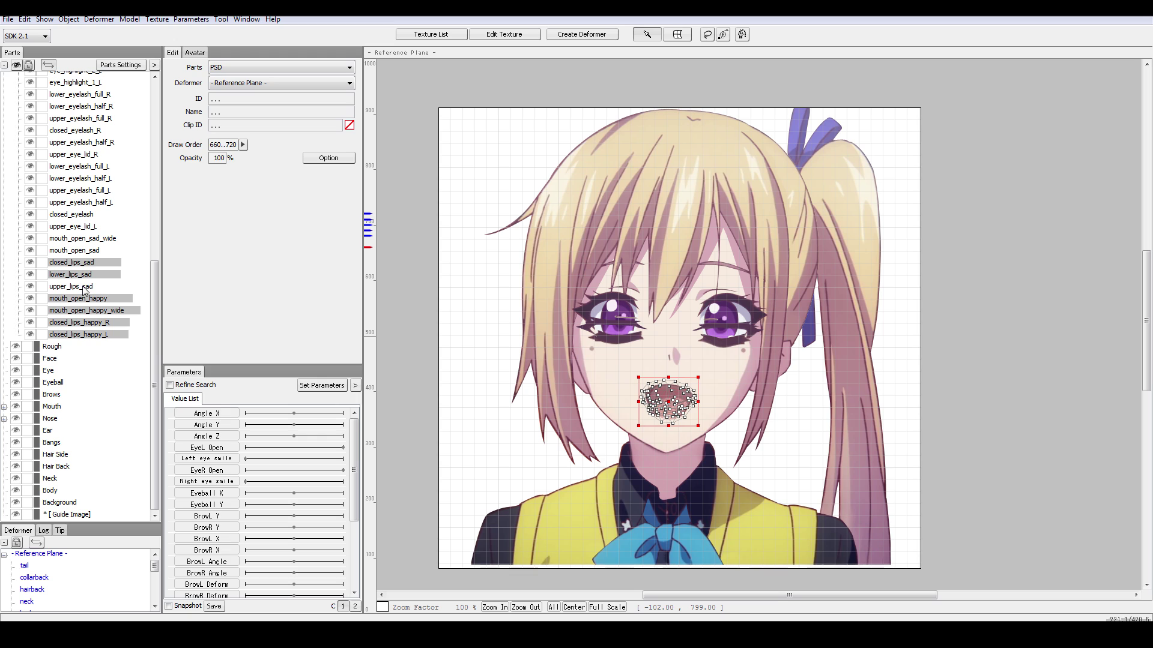
pyautogui.click(82, 287)
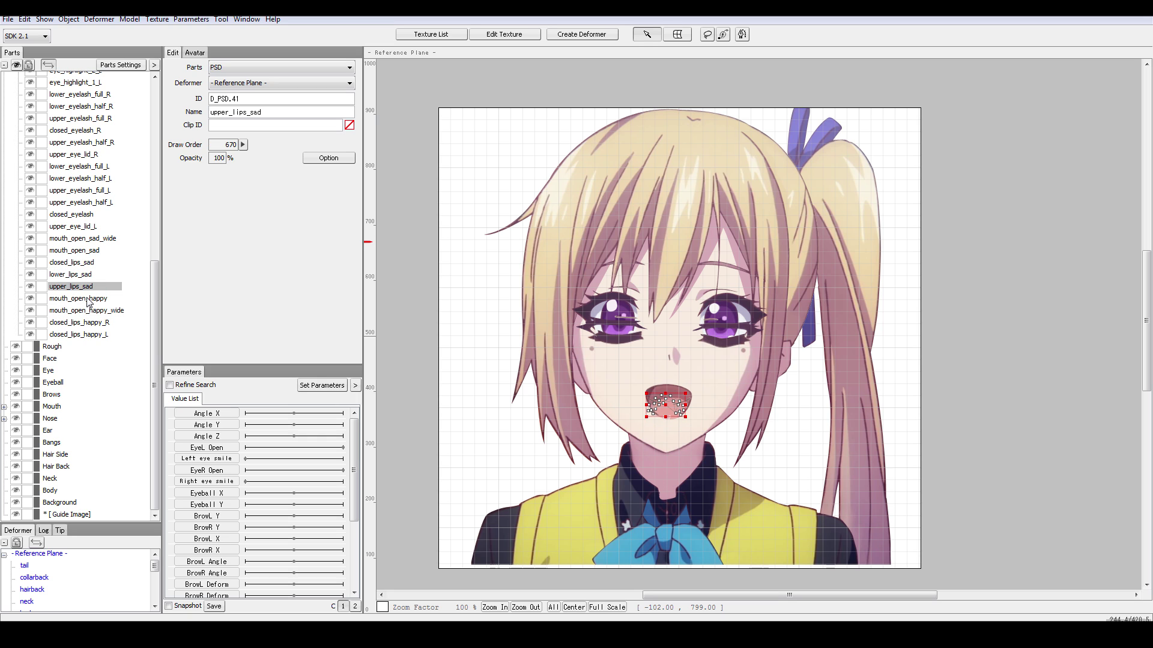
pyautogui.click(96, 336)
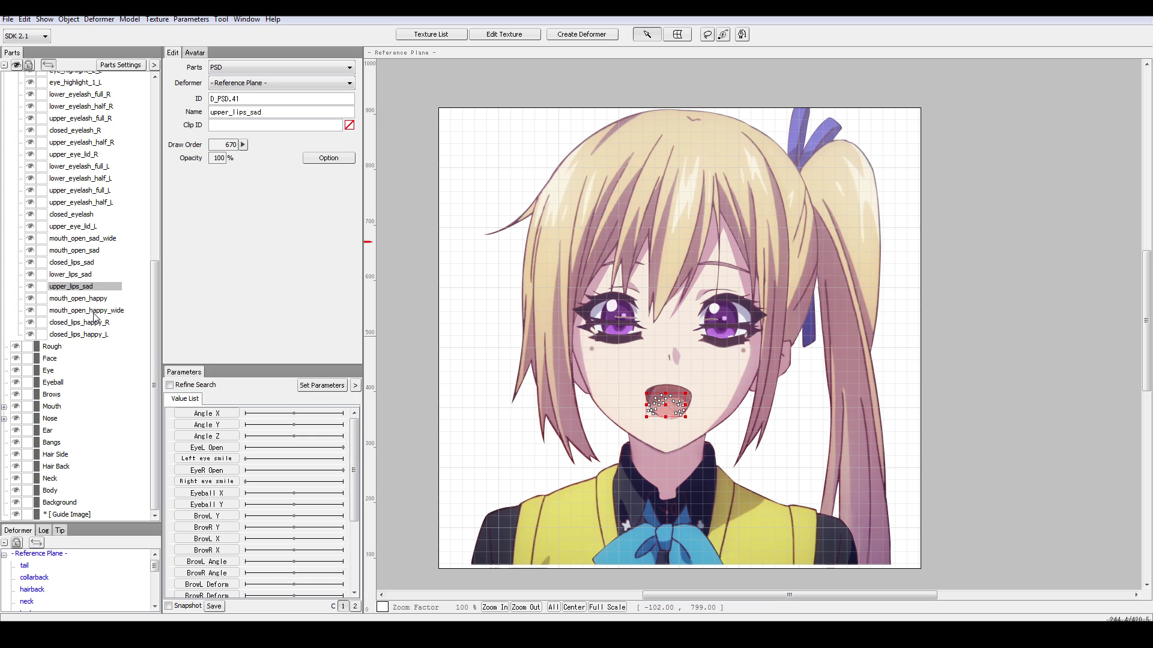
# Select the nine drawables mouth_open_sad_wide to closed_lips_happy_L and file them under Mouth
pyautogui.keyDown('shift'); pyautogui.click(93, 242); pyautogui.keyUp('shift')
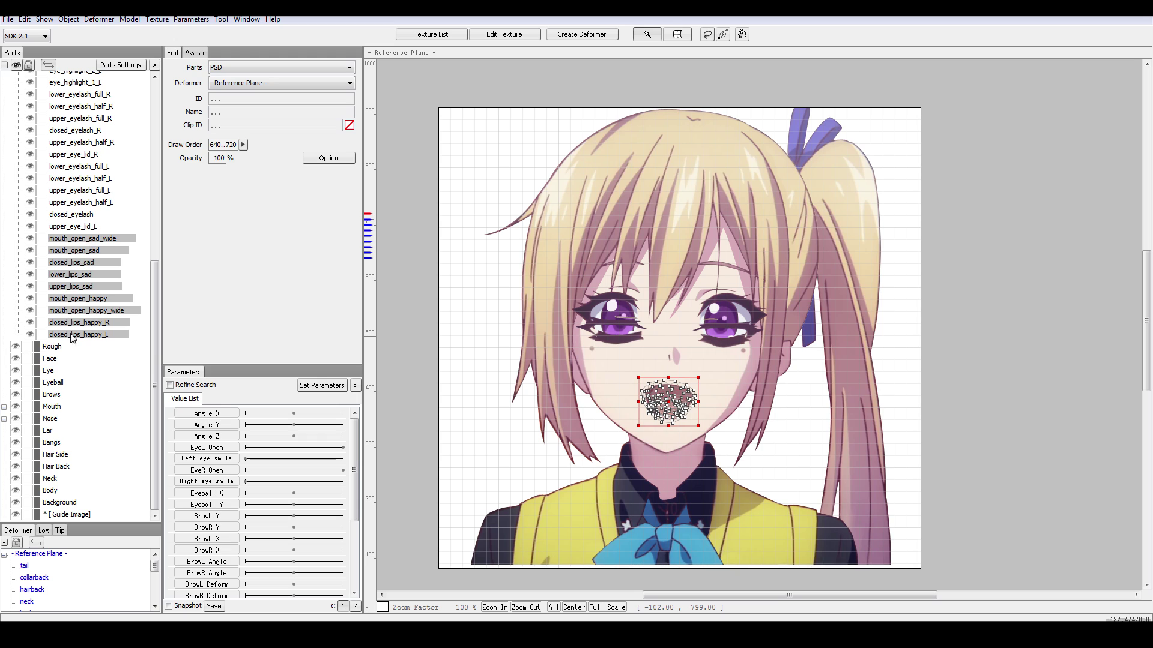
pyautogui.click(86, 240)
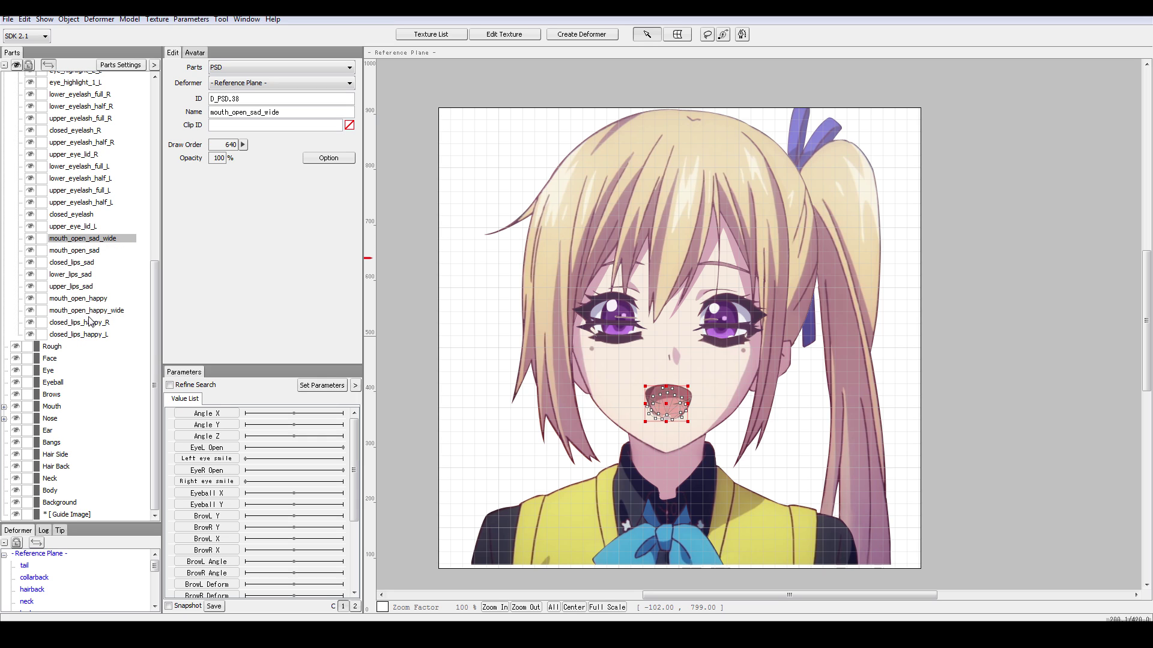
pyautogui.keyDown('shift'); pyautogui.click(87, 335); pyautogui.keyUp('shift')
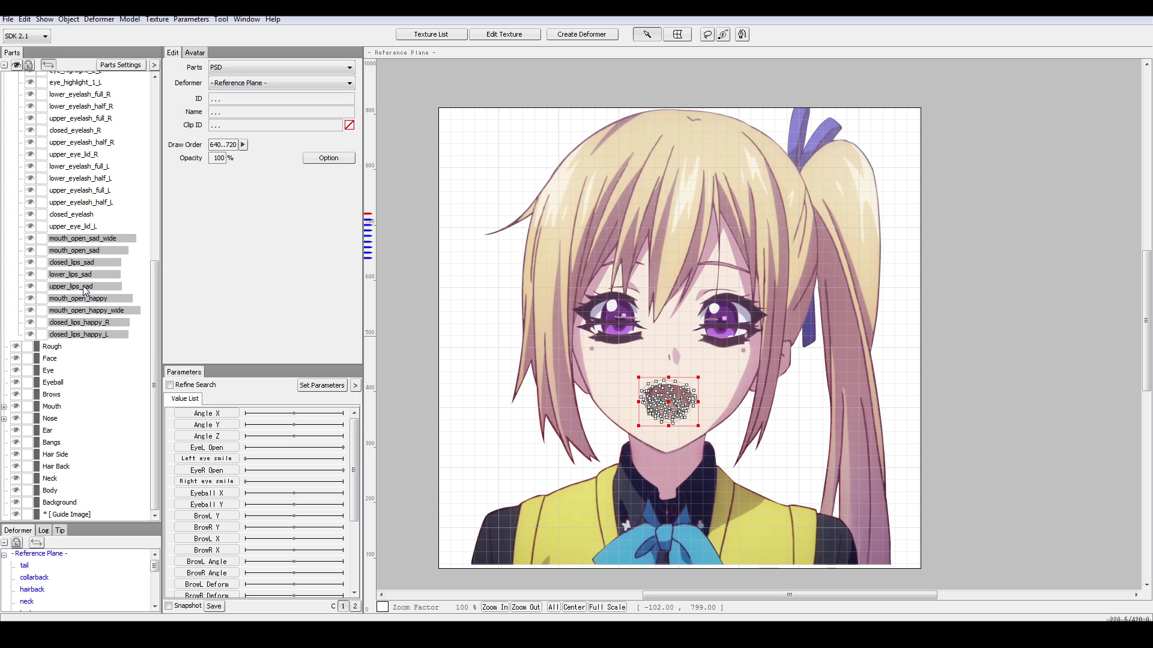
pyautogui.click(78, 335)
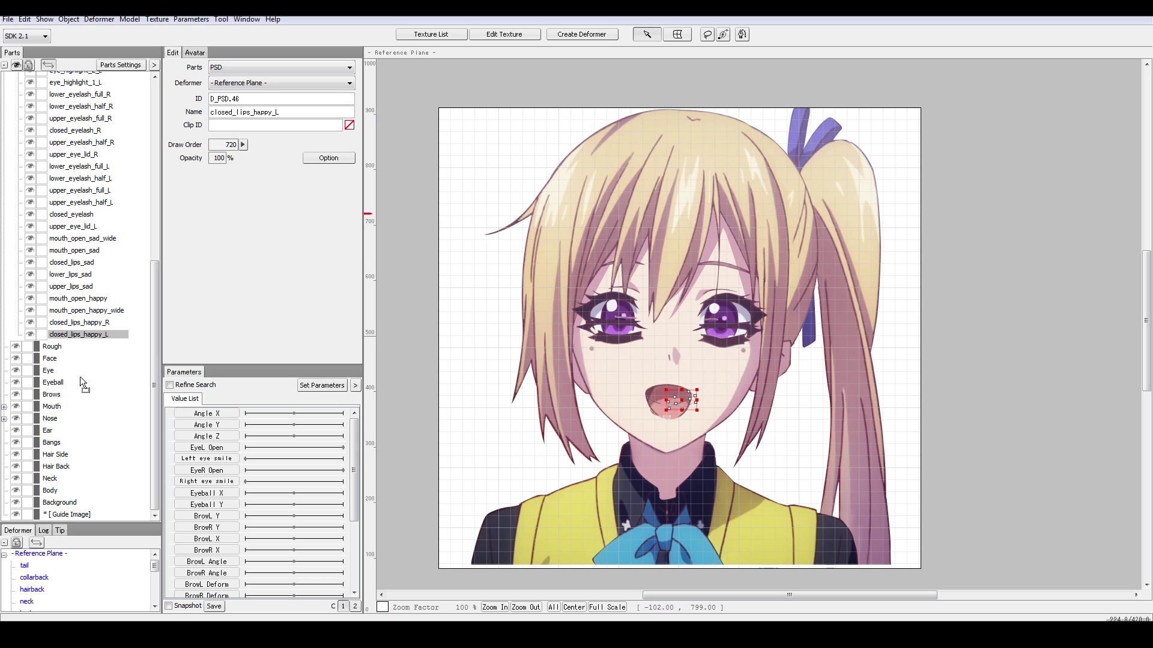
pyautogui.click(52, 408)
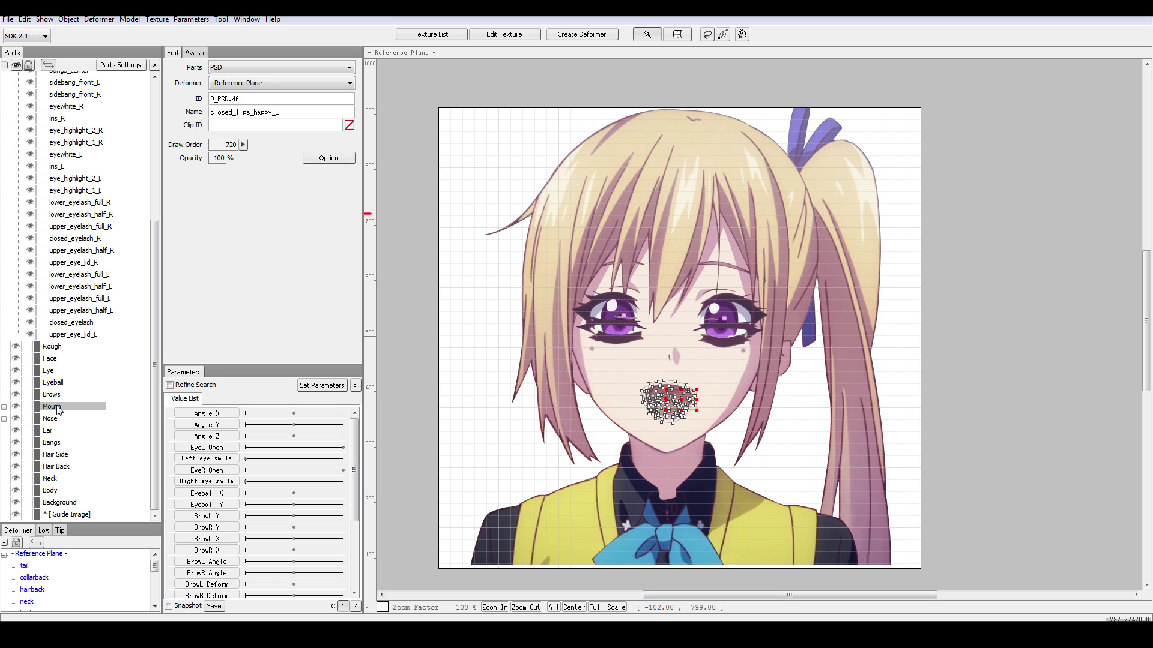
# Expand the Mouth group and check mouth_open_sad and mouth_open_sad_wide inside it
pyautogui.click(4, 408)
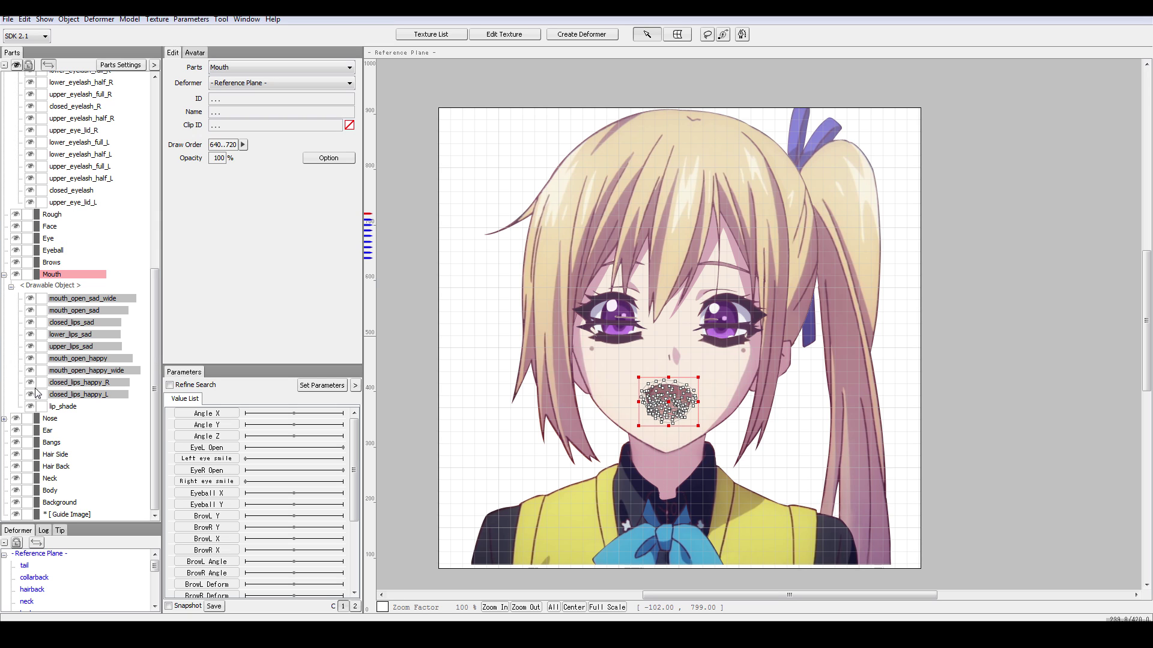
pyautogui.click(92, 310)
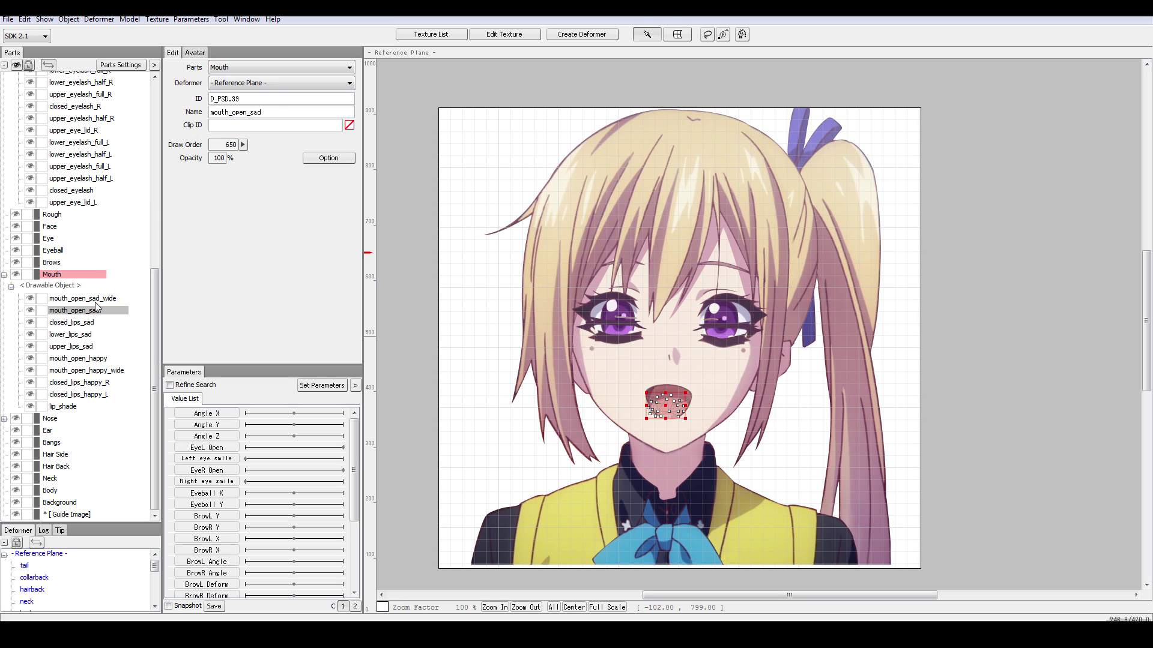
pyautogui.click(91, 299)
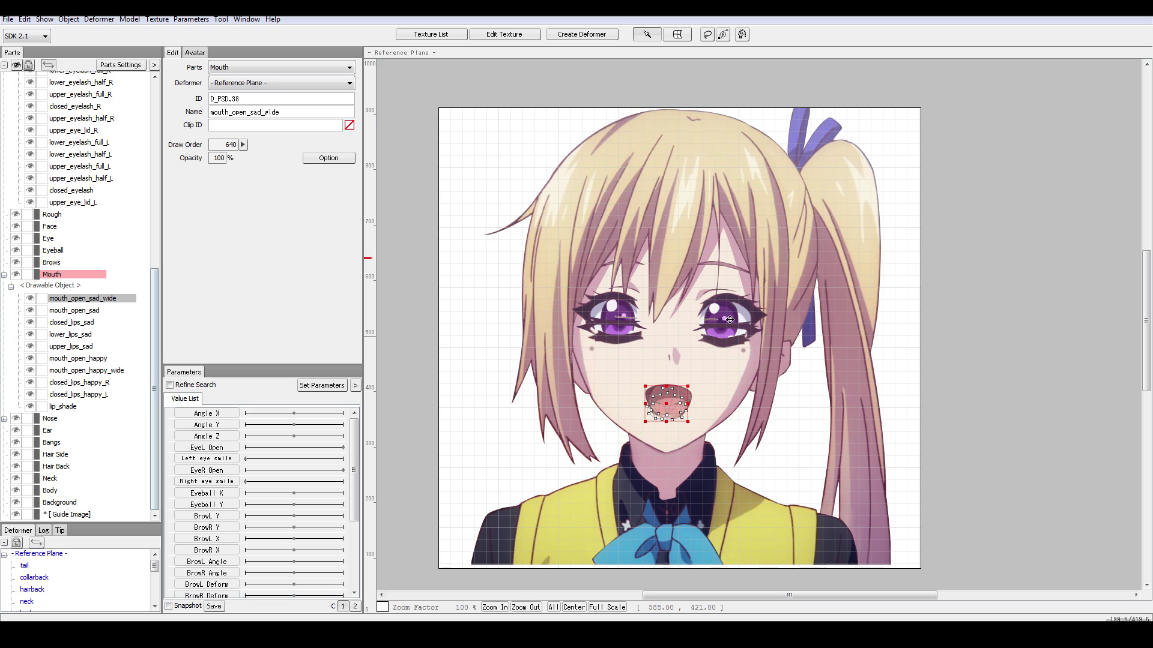
pyautogui.scroll(4, 71, 294)
# Move the twelve drawables lower_eyelash_full_R through upper_eye_lid_L into the Eye part
pyautogui.click(78, 305)
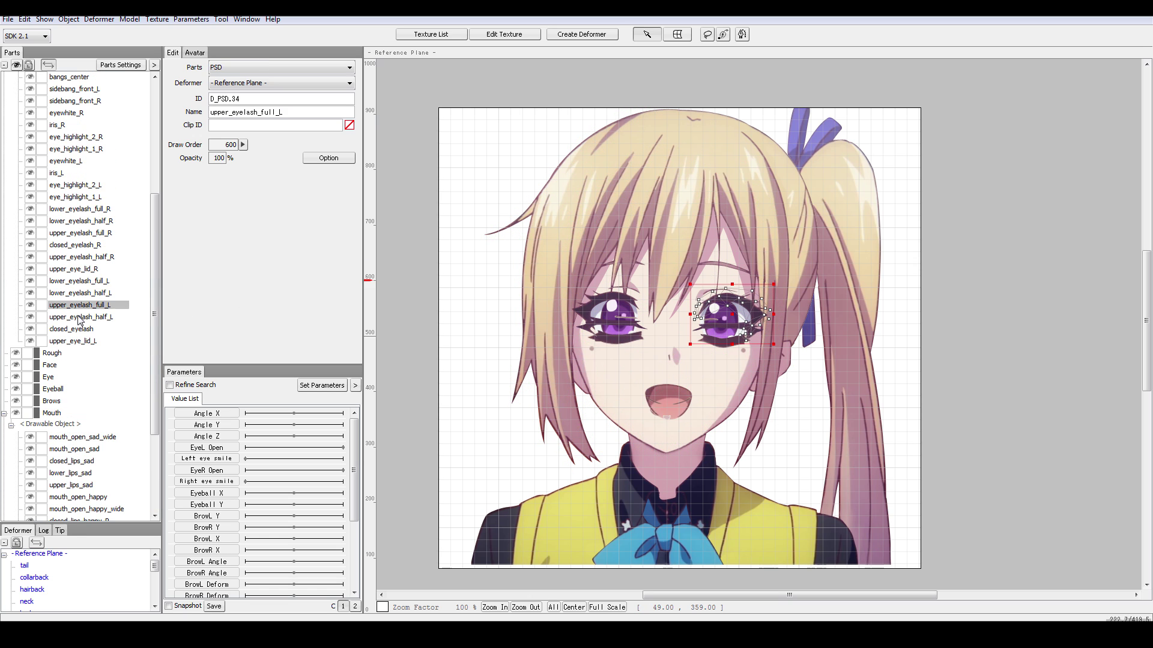
pyautogui.click(81, 317)
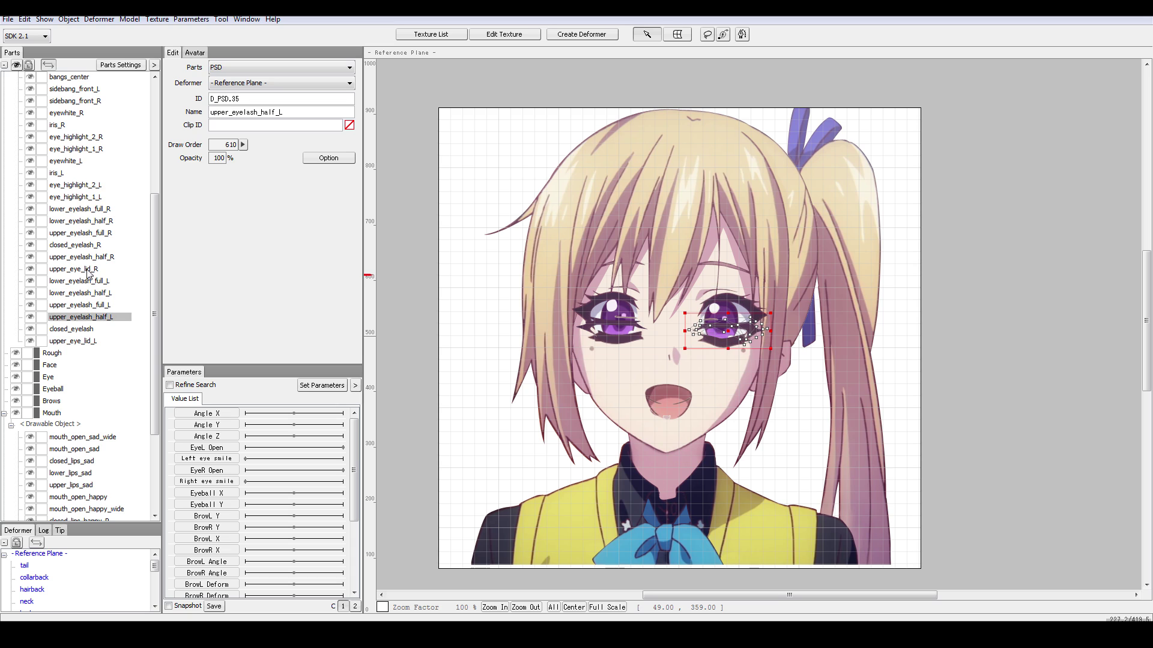
pyautogui.click(94, 211)
pyautogui.keyDown('shift'); pyautogui.click(87, 342); pyautogui.keyUp('shift')
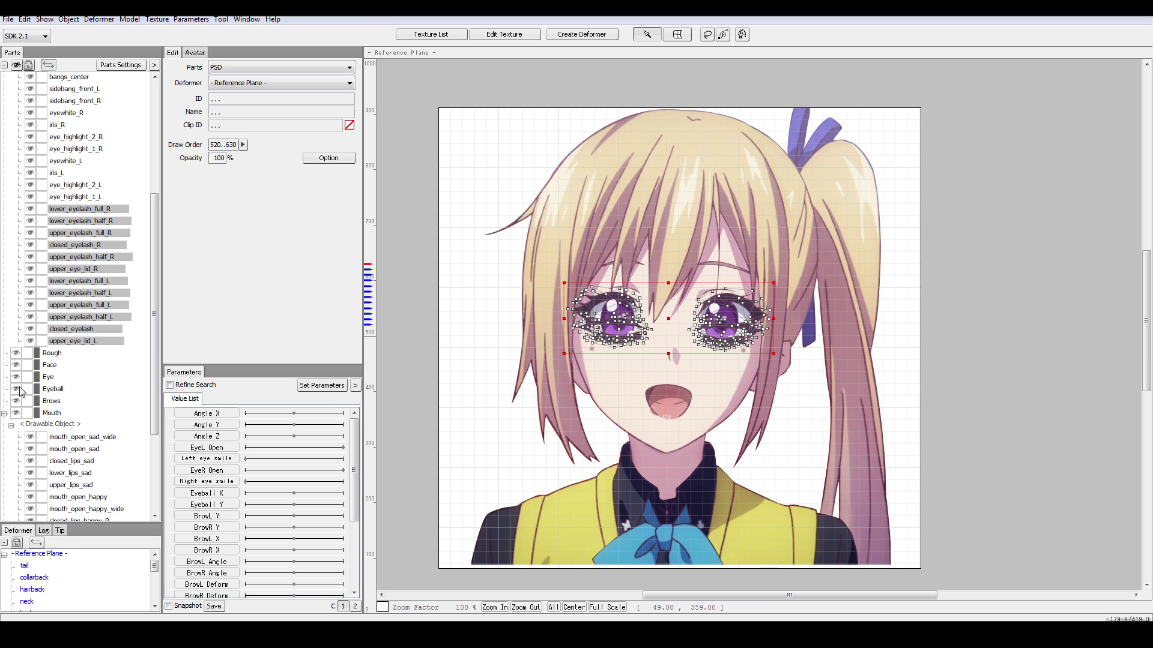
pyautogui.click(81, 209)
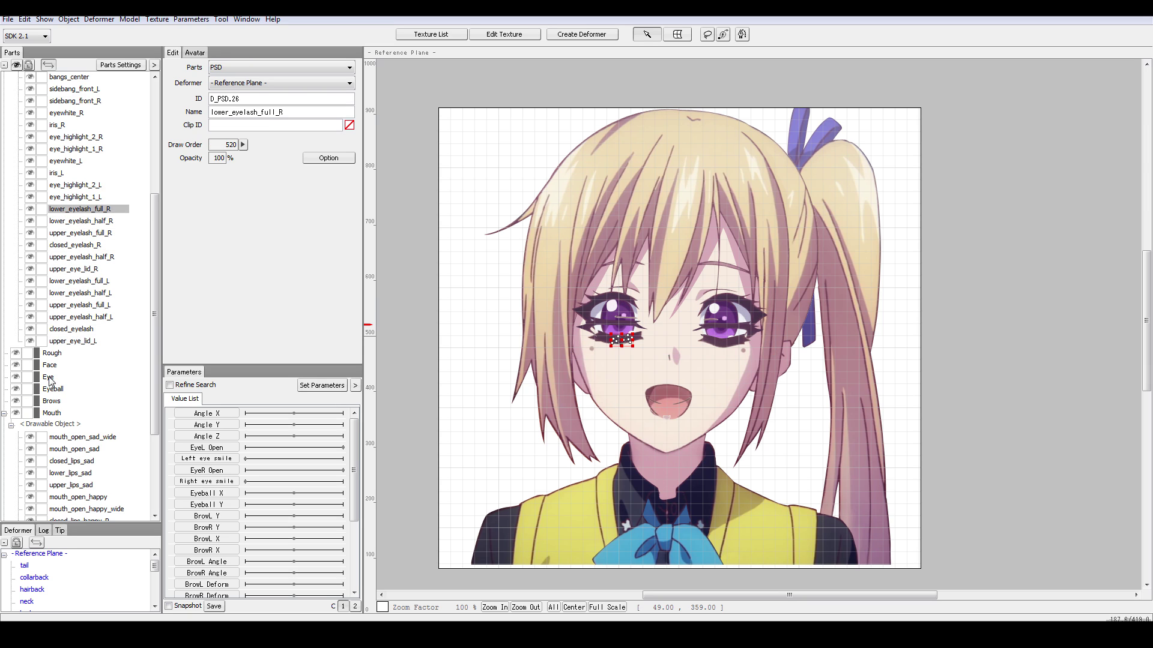
pyautogui.moveTo(51, 382); pyautogui.dragTo(49, 382)
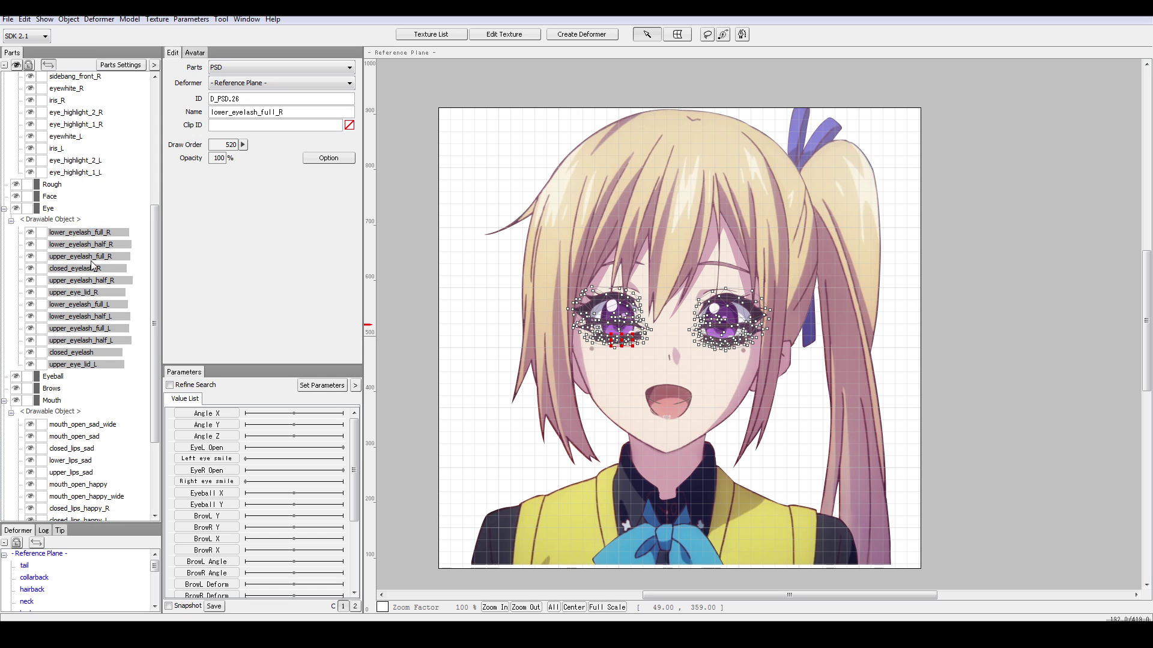
# Inspect eye_highlight_2_L, iris_L, eyewhite_R and eyewhite_L, then hide the Eye group
pyautogui.scroll(4, 90, 285)
pyautogui.click(80, 293)
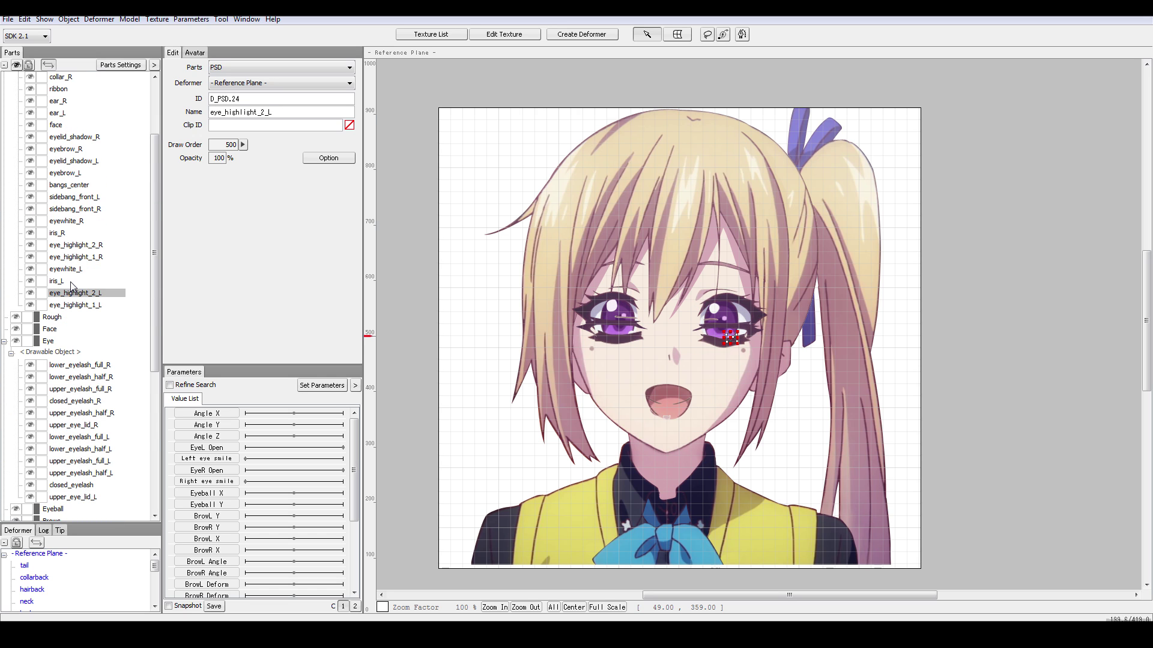
pyautogui.click(55, 282)
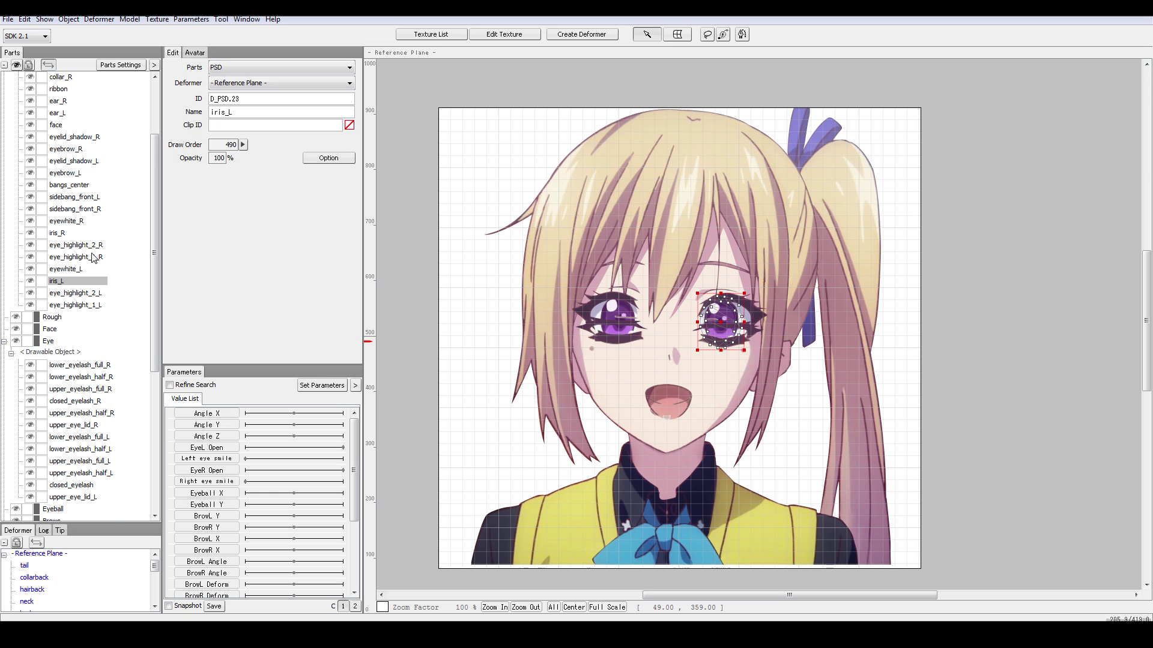
pyautogui.scroll(-1, 96, 390)
pyautogui.scroll(1, 84, 299)
pyautogui.scroll(1, 84, 299)
pyautogui.click(71, 258)
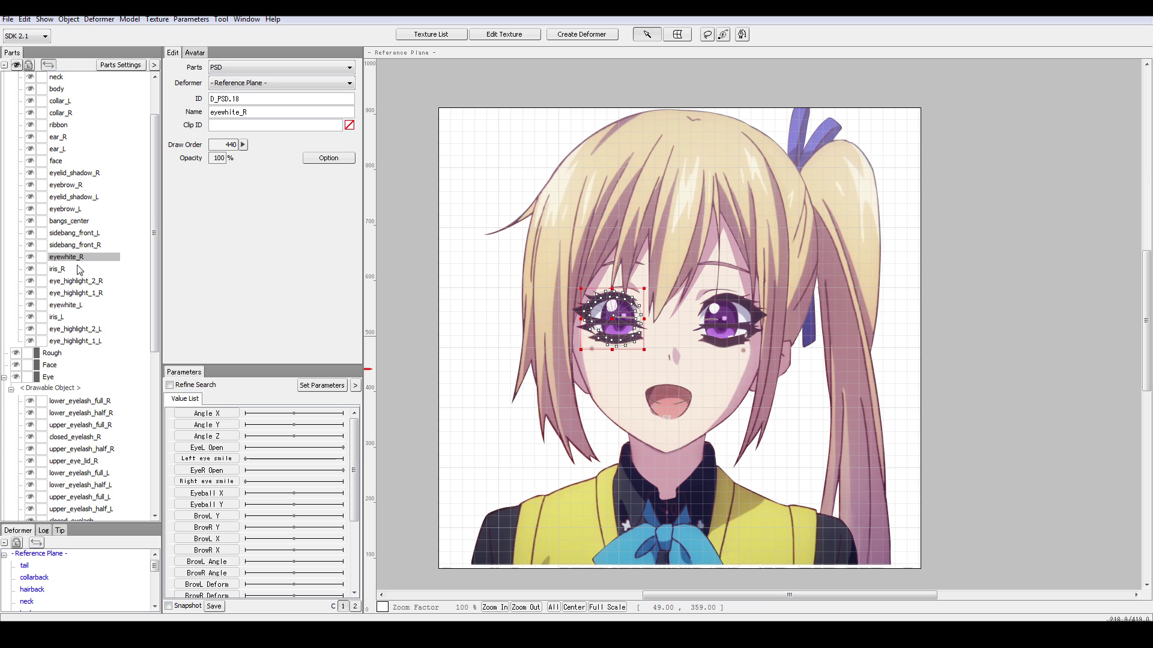
pyautogui.click(81, 306)
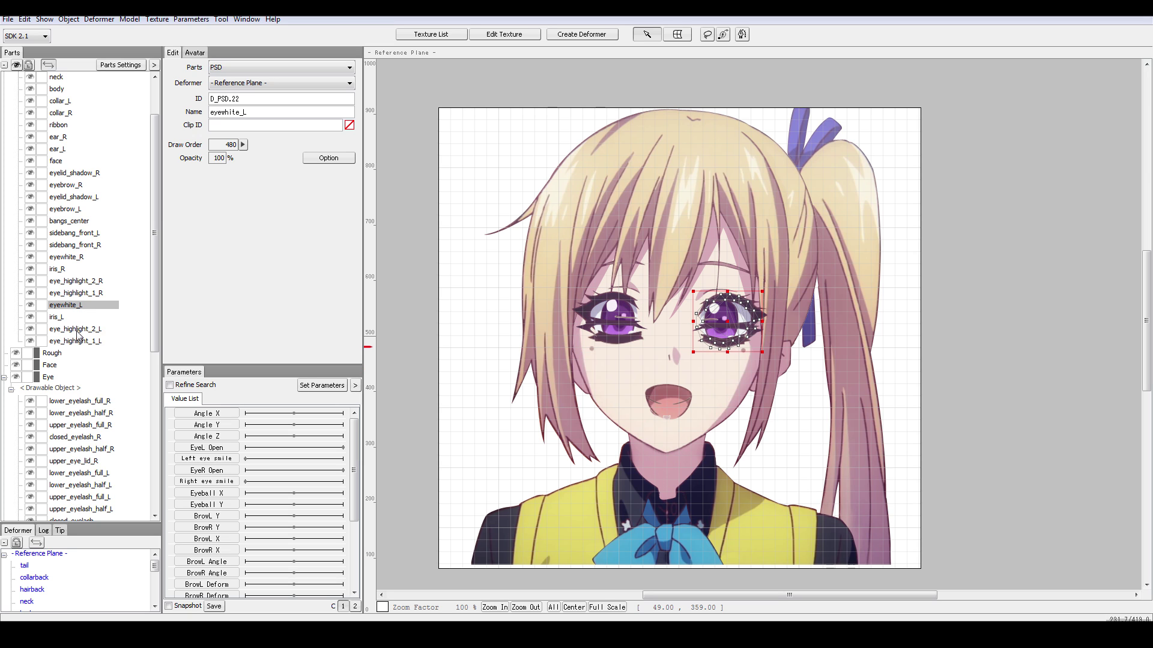
pyautogui.click(18, 377)
# Toggle the Eye group's visibility to compare, then collapse and re-expand its drawable list
pyautogui.click(19, 378)
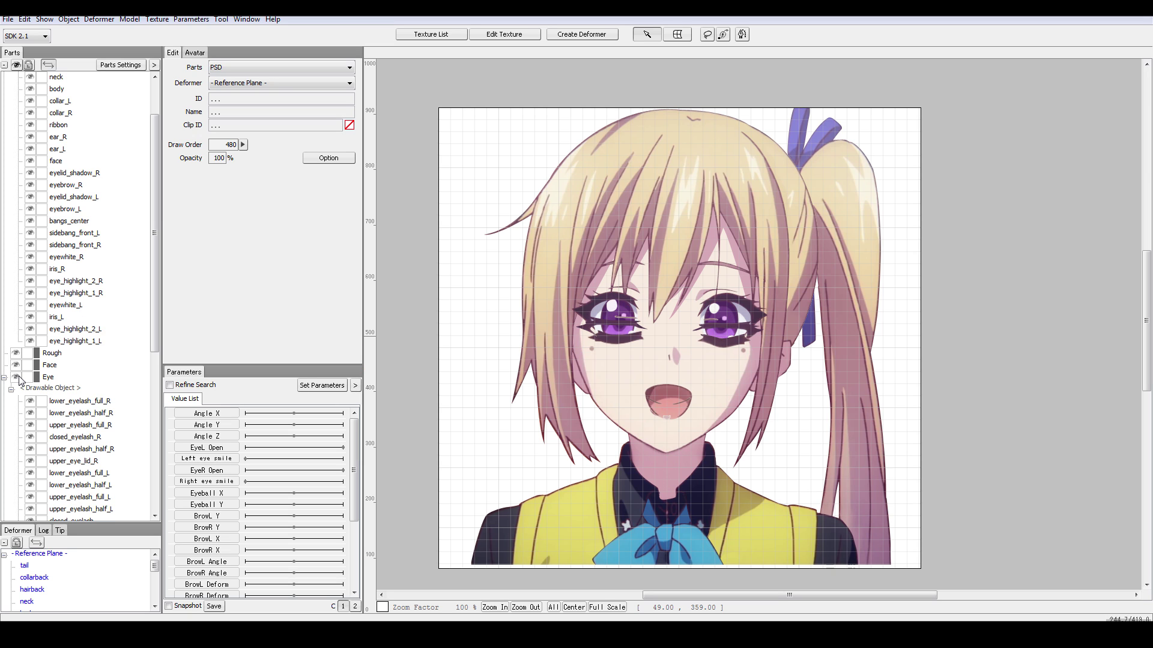
pyautogui.click(18, 377)
pyautogui.click(29, 379)
pyautogui.click(12, 390)
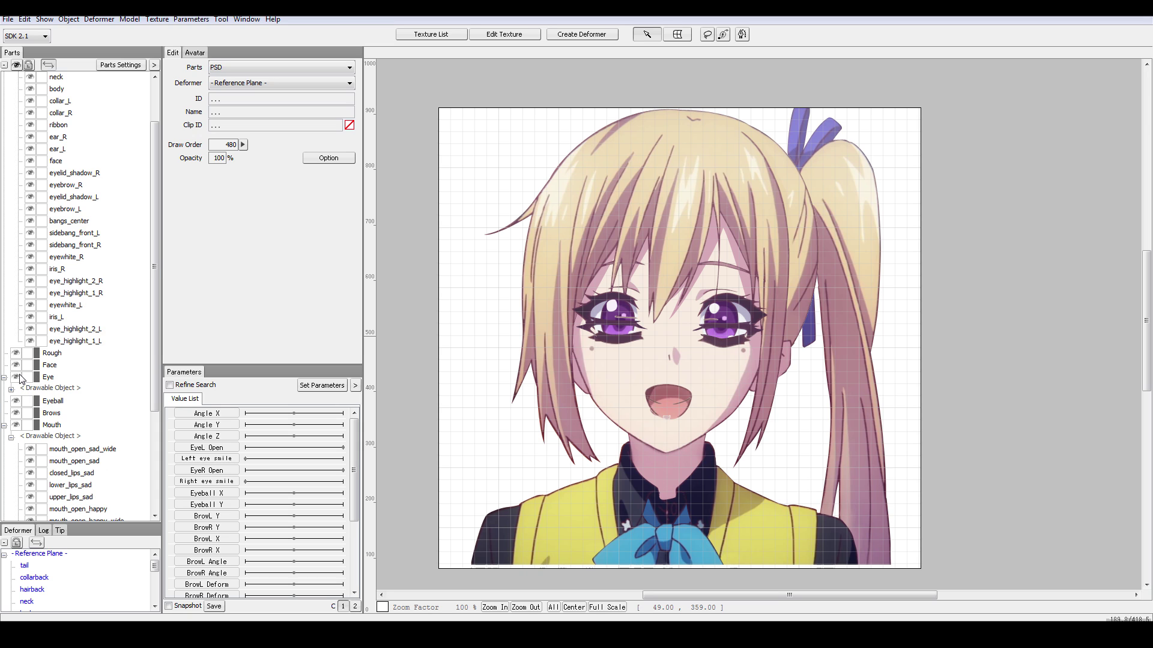
pyautogui.click(12, 390)
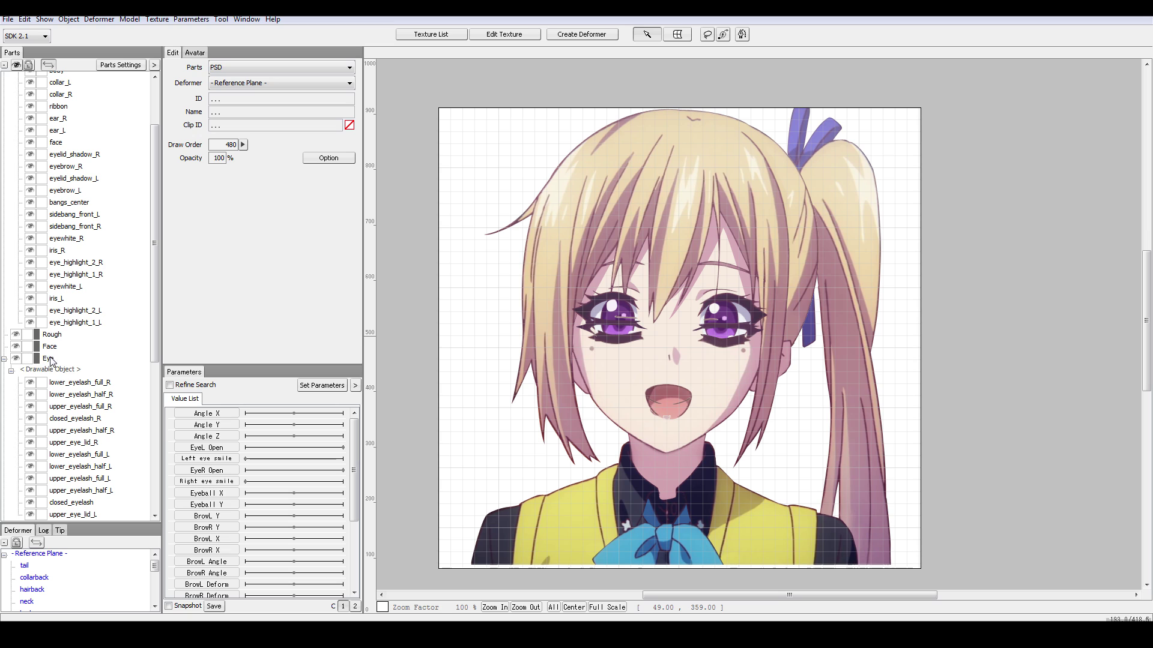
# Compare hiding the Eye group and the lower/upper_eyelash_full_R layers, leaving Eye hidden
pyautogui.click(15, 358)
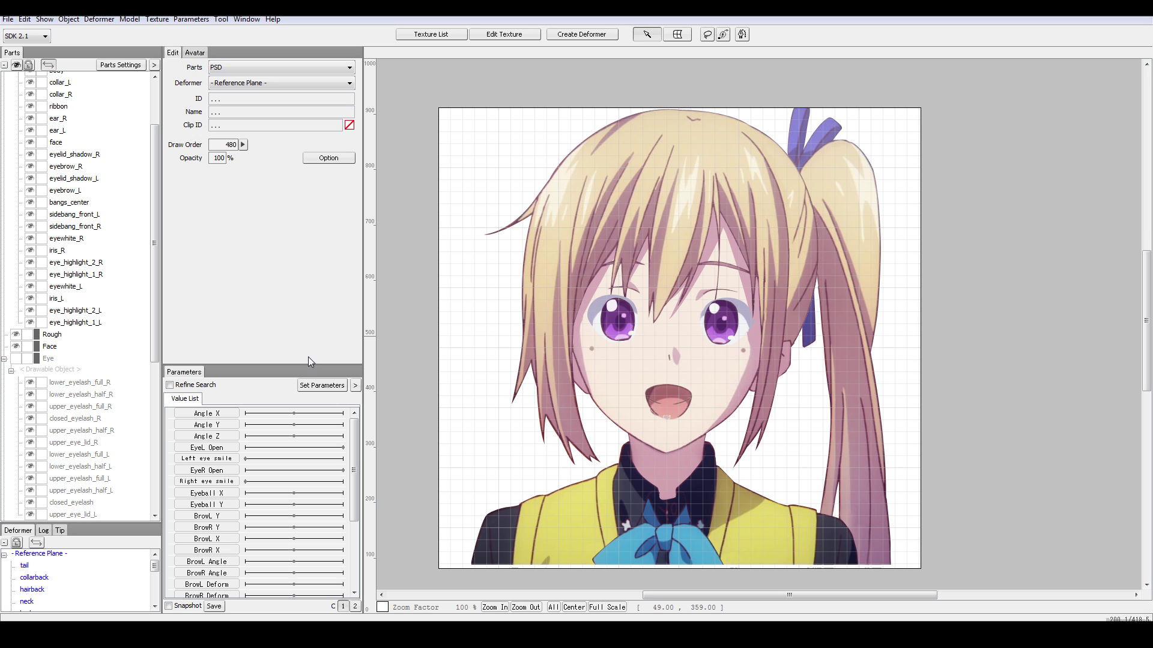
pyautogui.scroll(-3, 77, 459)
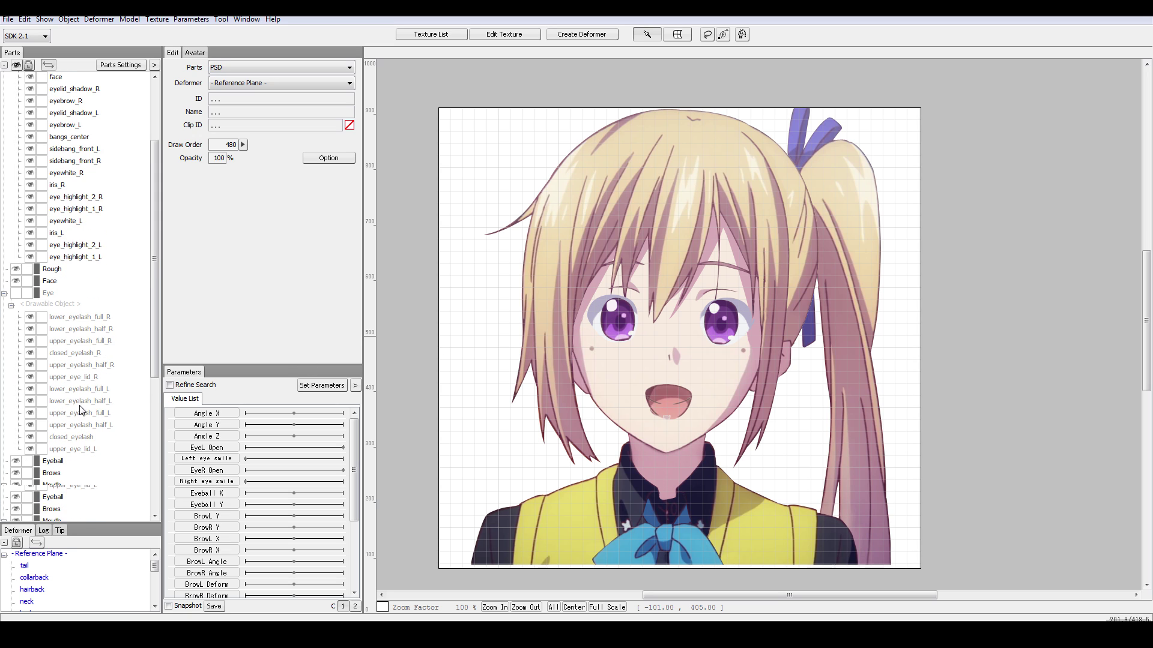
pyautogui.click(20, 296)
pyautogui.click(30, 317)
pyautogui.click(30, 341)
pyautogui.click(30, 341)
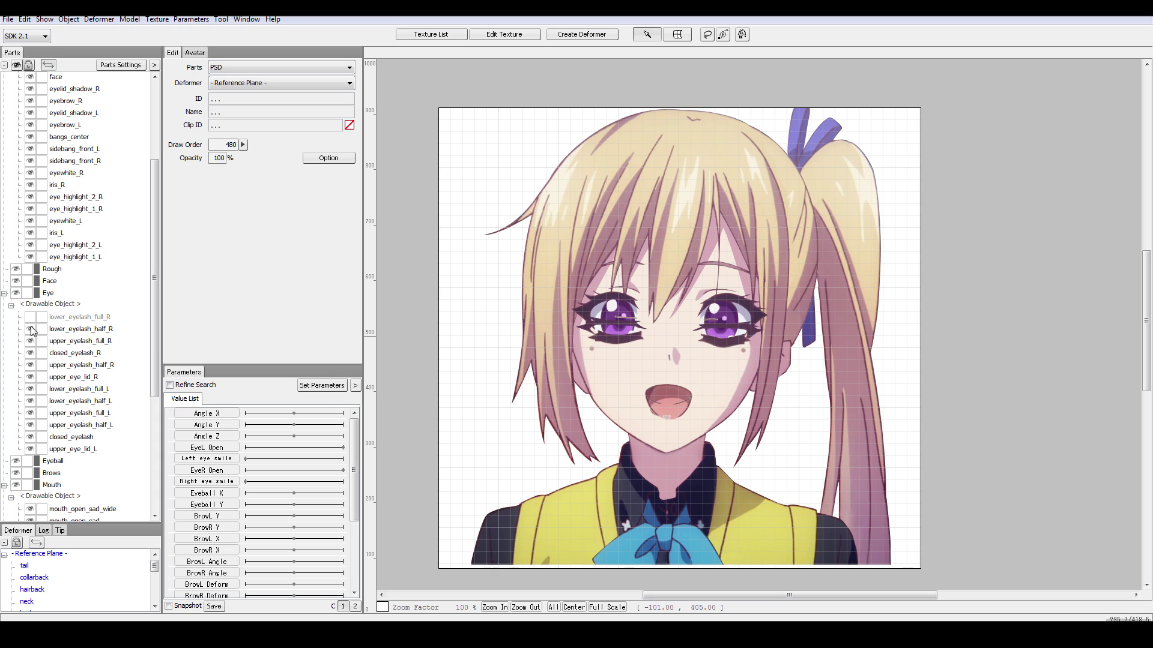
pyautogui.click(30, 317)
pyautogui.click(16, 294)
pyautogui.click(16, 293)
pyautogui.click(17, 293)
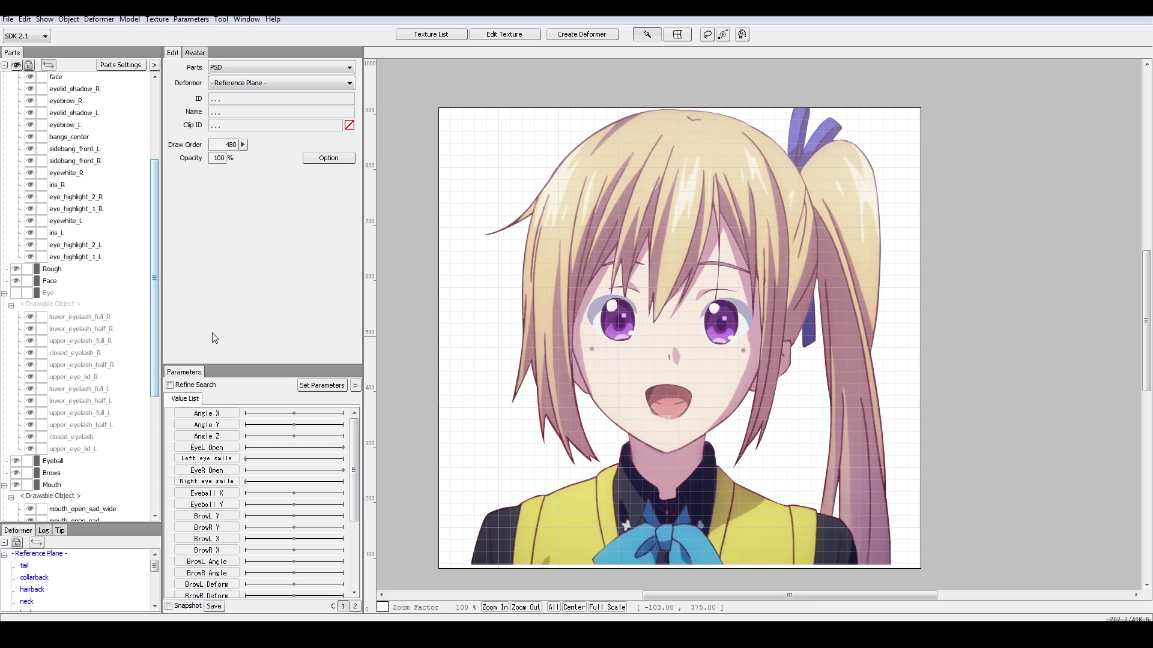
pyautogui.scroll(4, 87, 339)
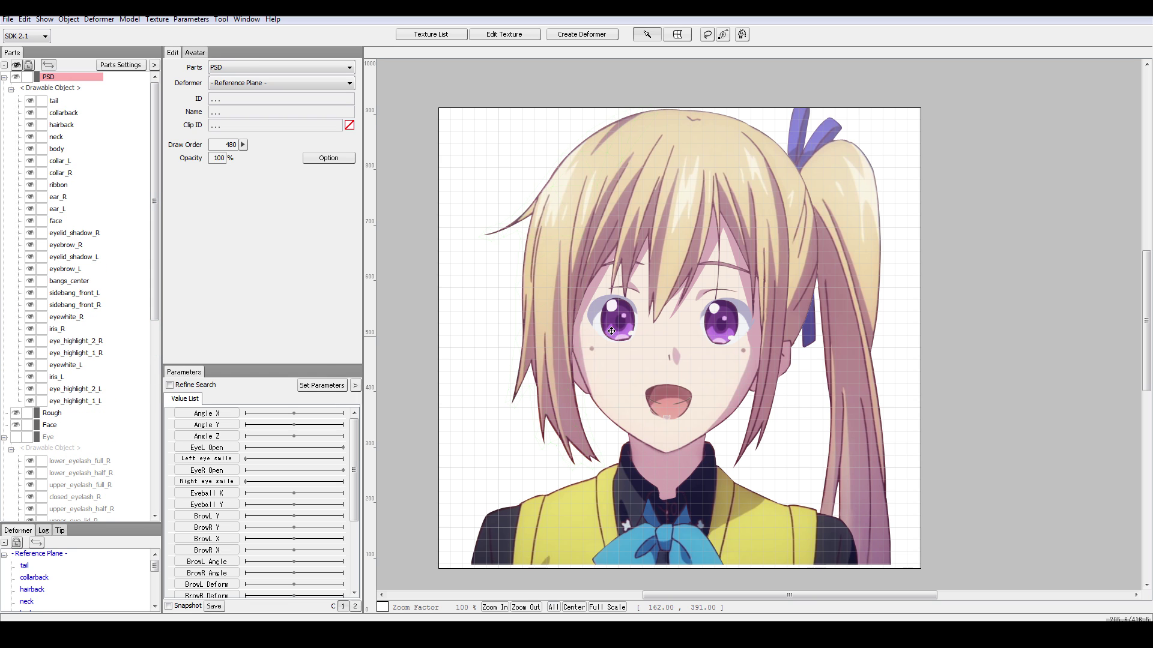
# Identify iris_R, eye_highlight_1_R and eye_highlight_2_R by selecting them on the character
pyautogui.click(624, 322)
pyautogui.scroll(2, 624, 323)
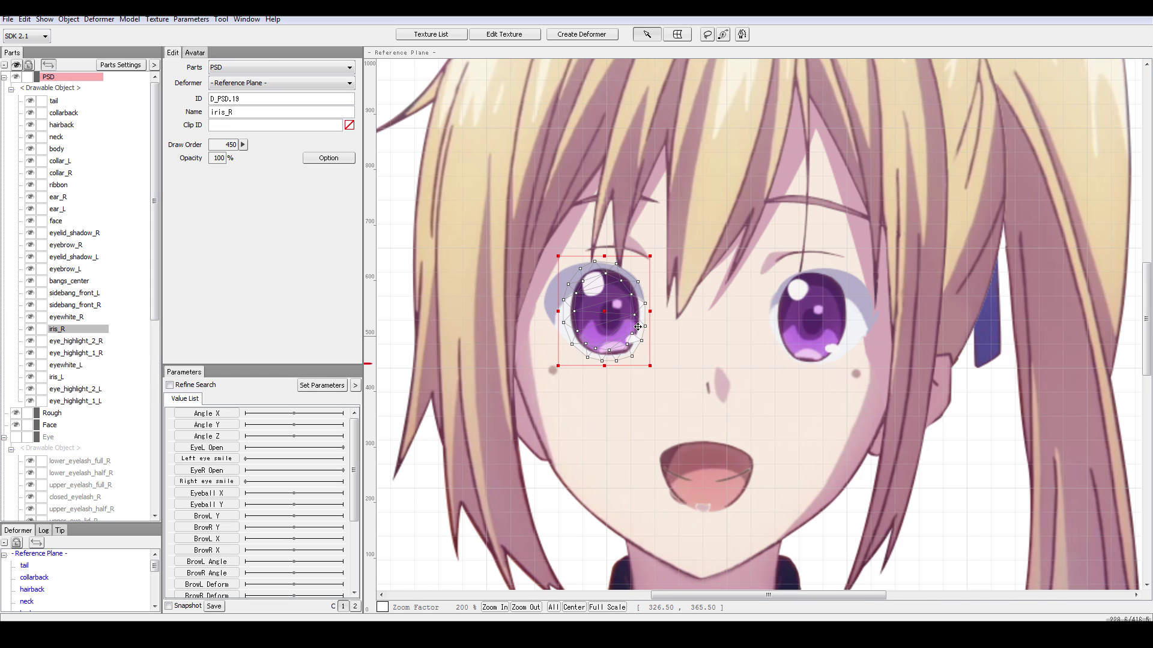
pyautogui.click(541, 242)
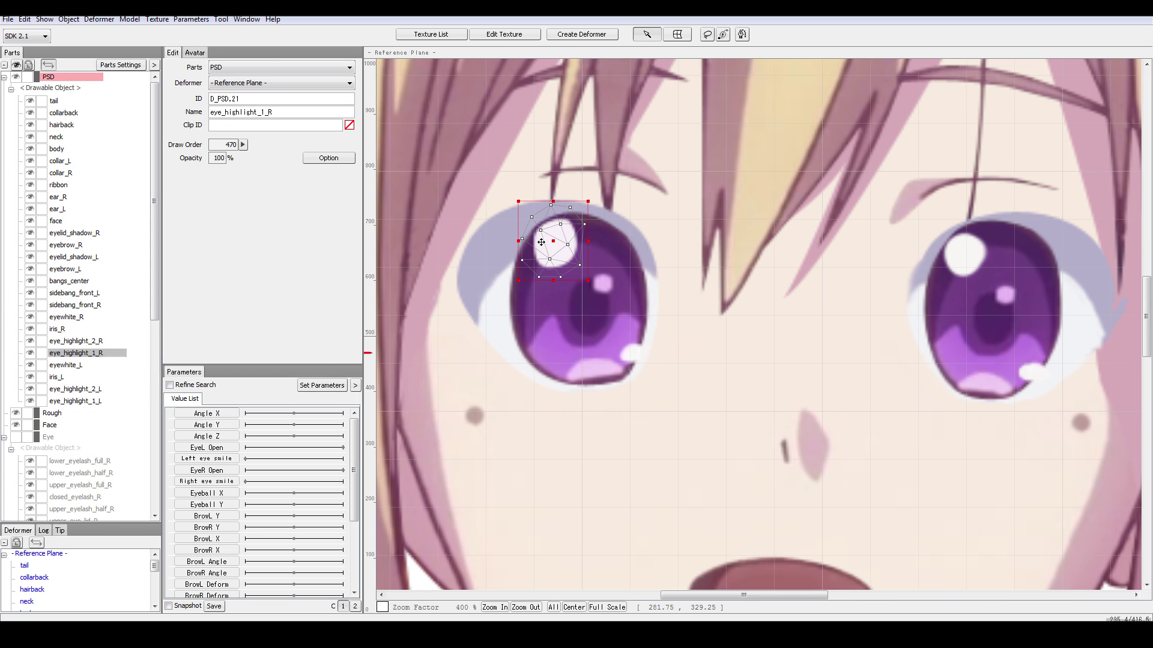
pyautogui.click(576, 314)
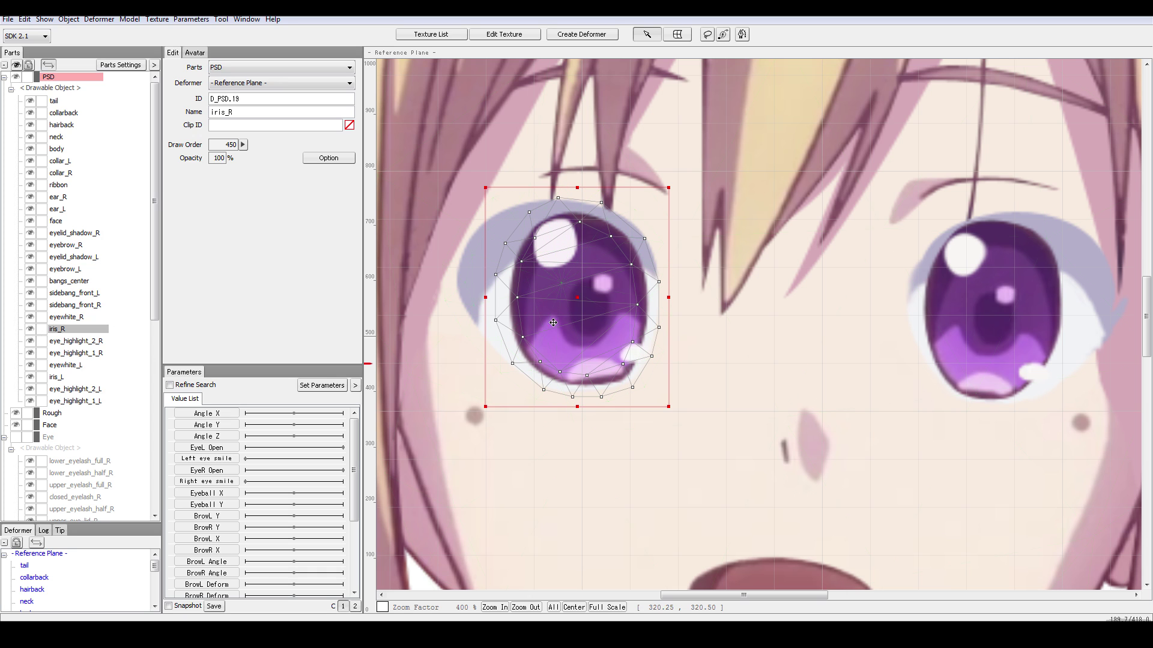
pyautogui.click(559, 250)
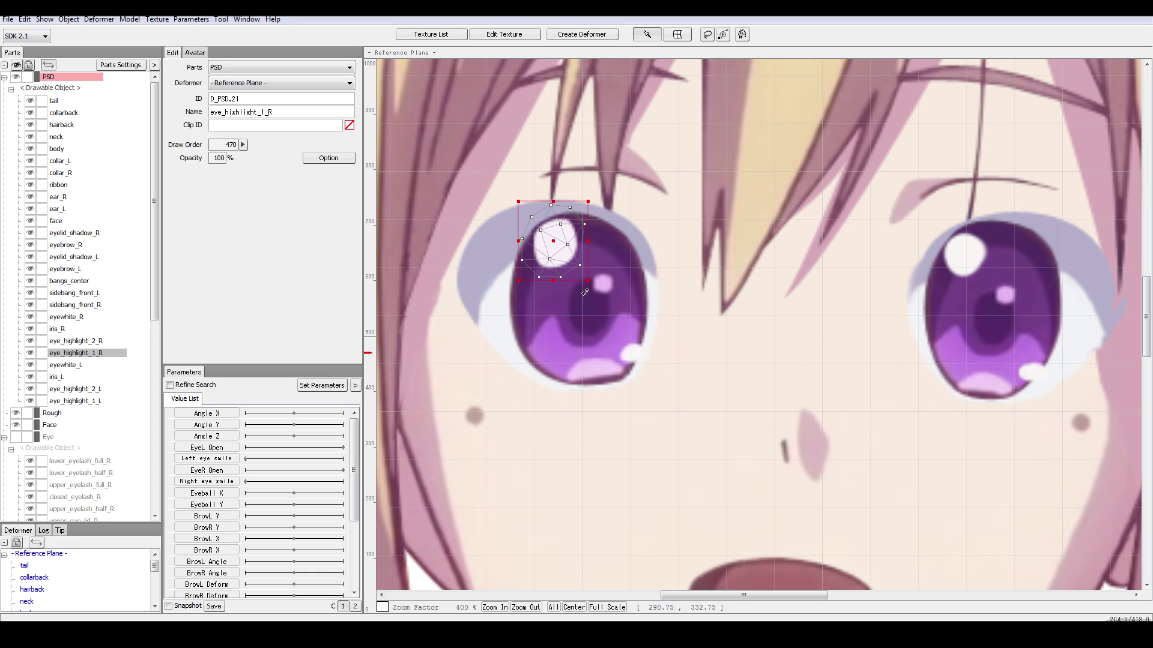
pyautogui.click(630, 355)
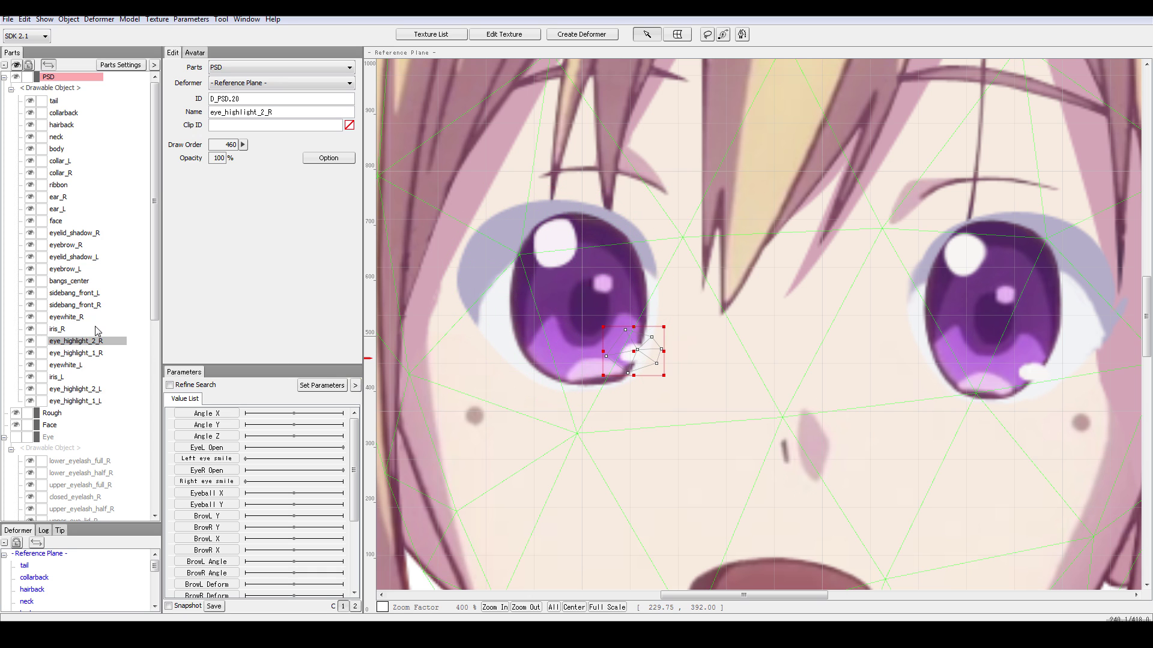
pyautogui.click(58, 329)
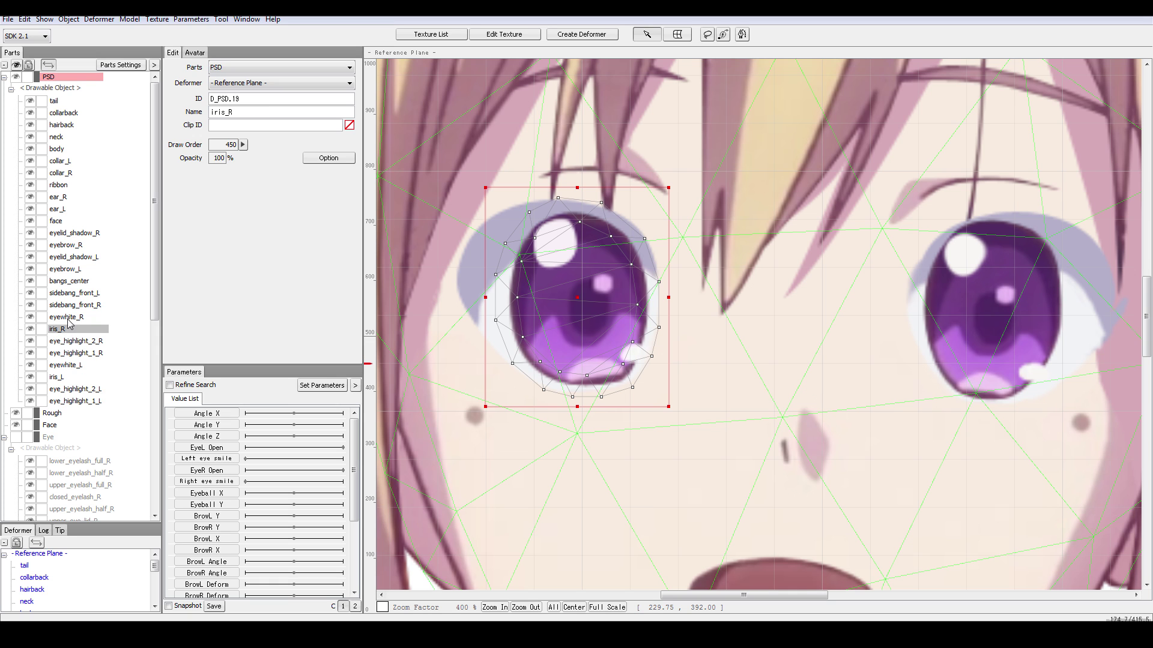
# Move eyewhite_R through eye_highlight_1_L into Eyeball, then collapse Eyeball and Eye
pyautogui.click(65, 317)
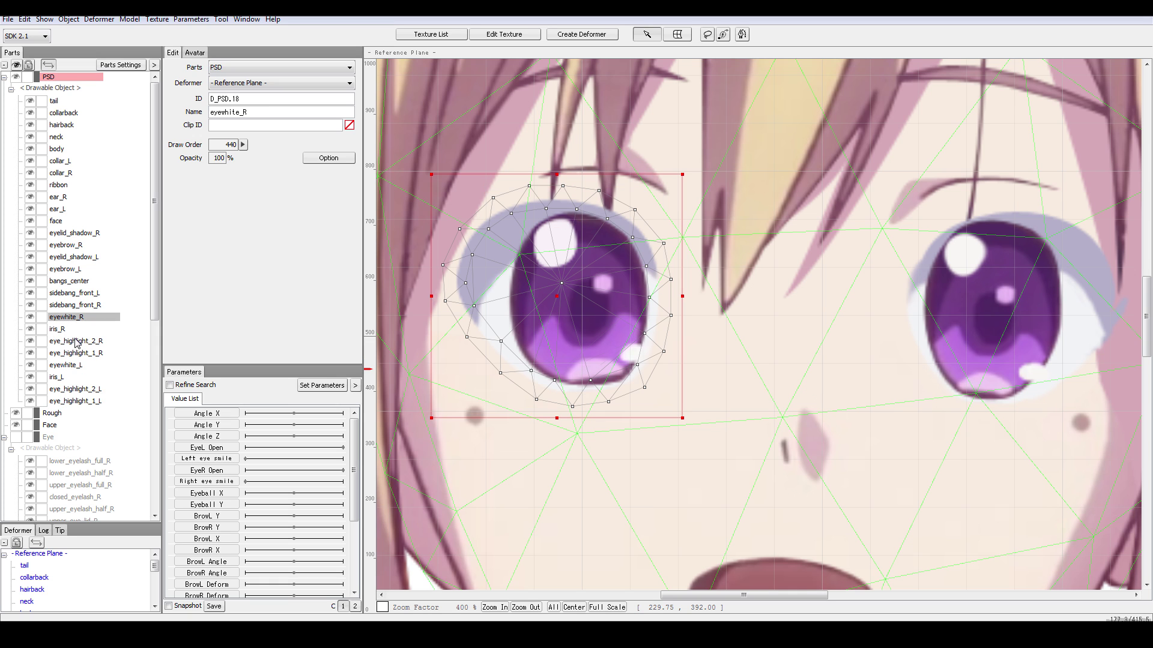
pyautogui.keyDown('shift'); pyautogui.click(85, 401); pyautogui.keyUp('shift')
pyautogui.scroll(-1, 123, 385)
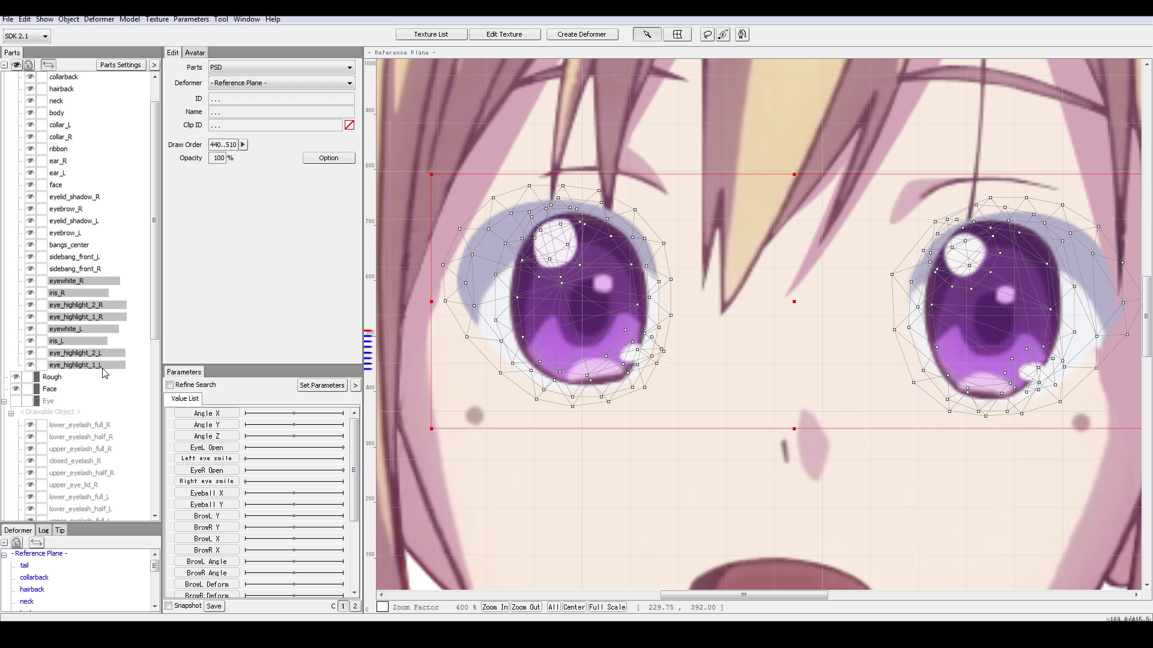
pyautogui.click(11, 413)
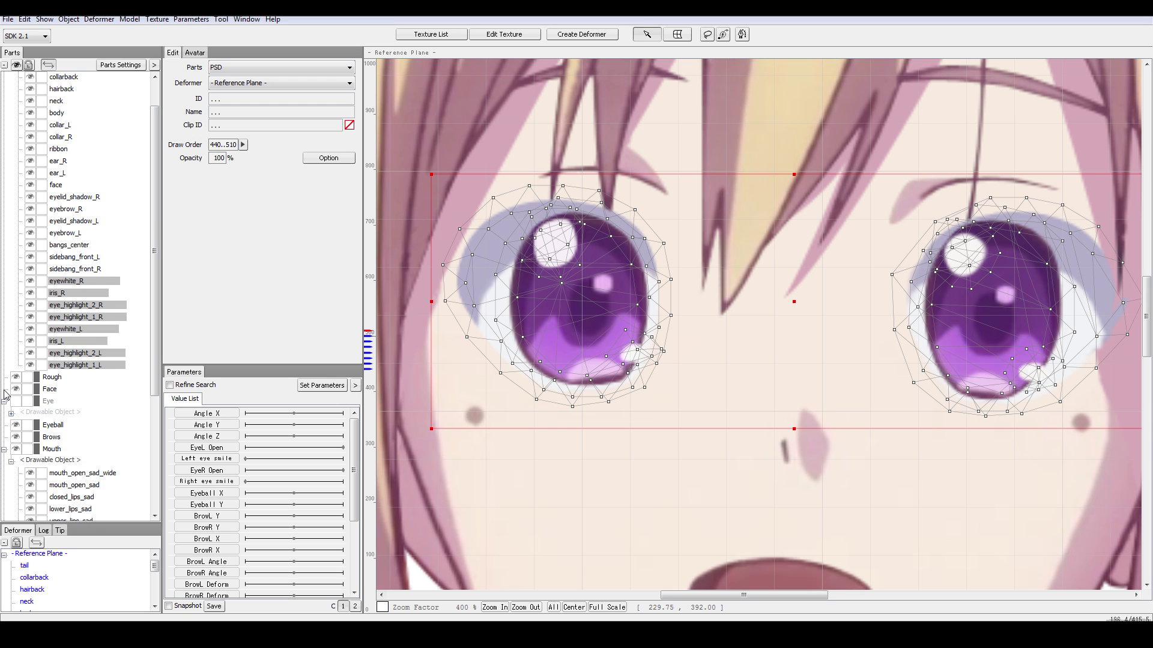
pyautogui.moveTo(75, 285); pyautogui.dragTo(78, 429)
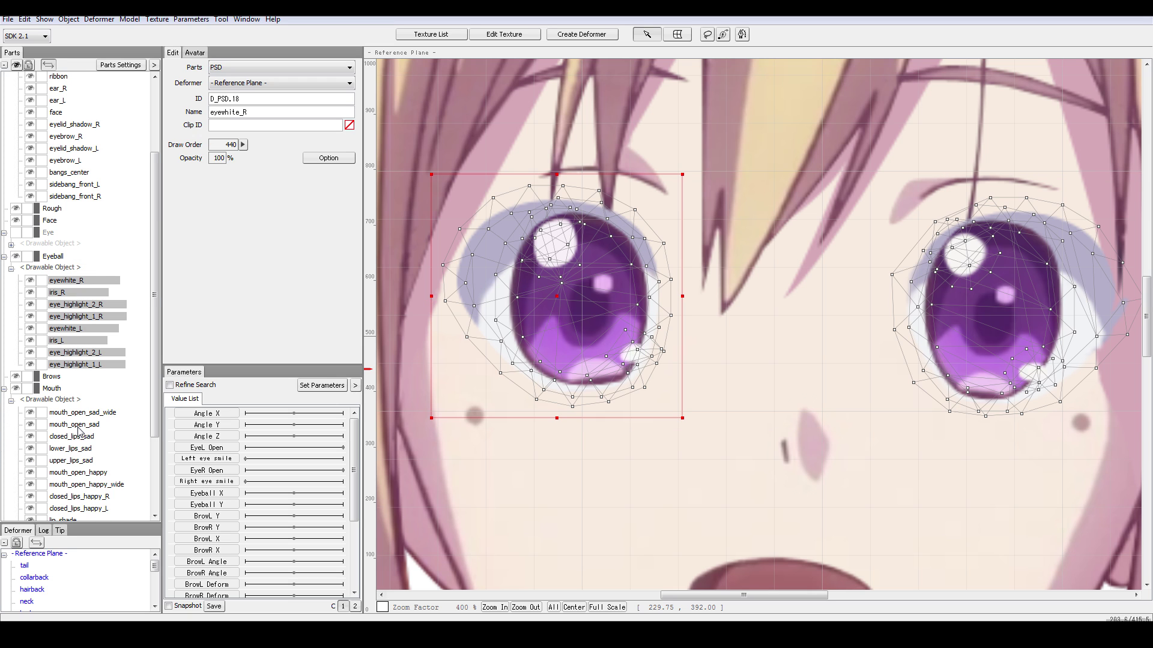
pyautogui.click(5, 256)
pyautogui.click(5, 233)
# Select the eyelid_shadow_R/L and eyebrow drawables
pyautogui.scroll(3, 84, 258)
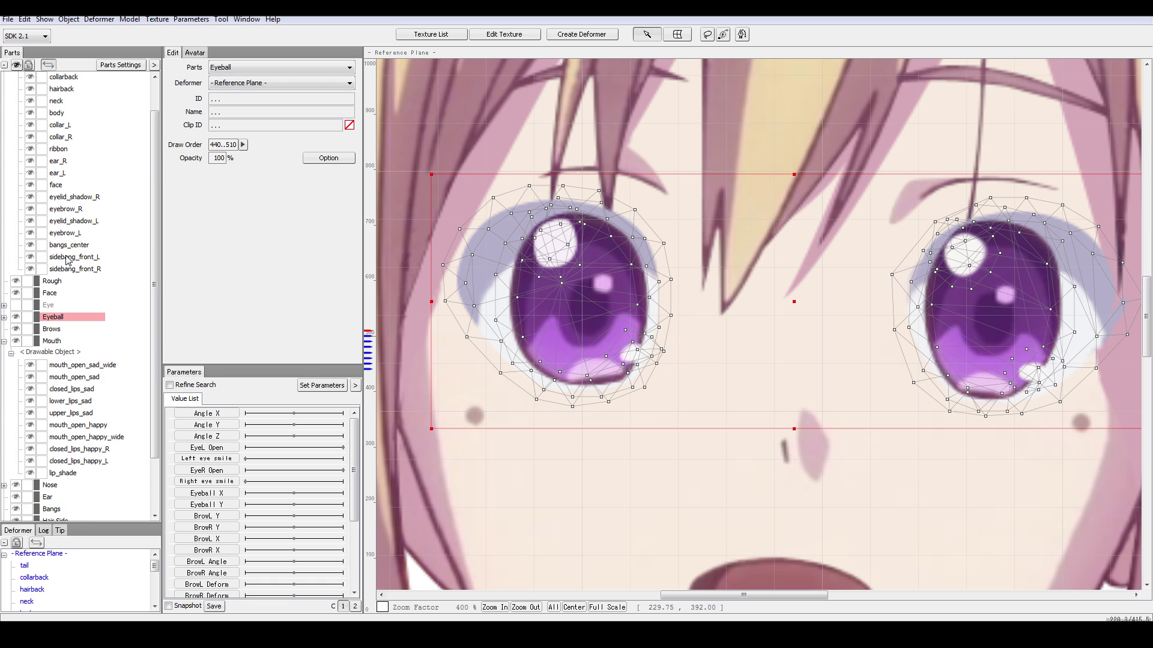
pyautogui.click(71, 257)
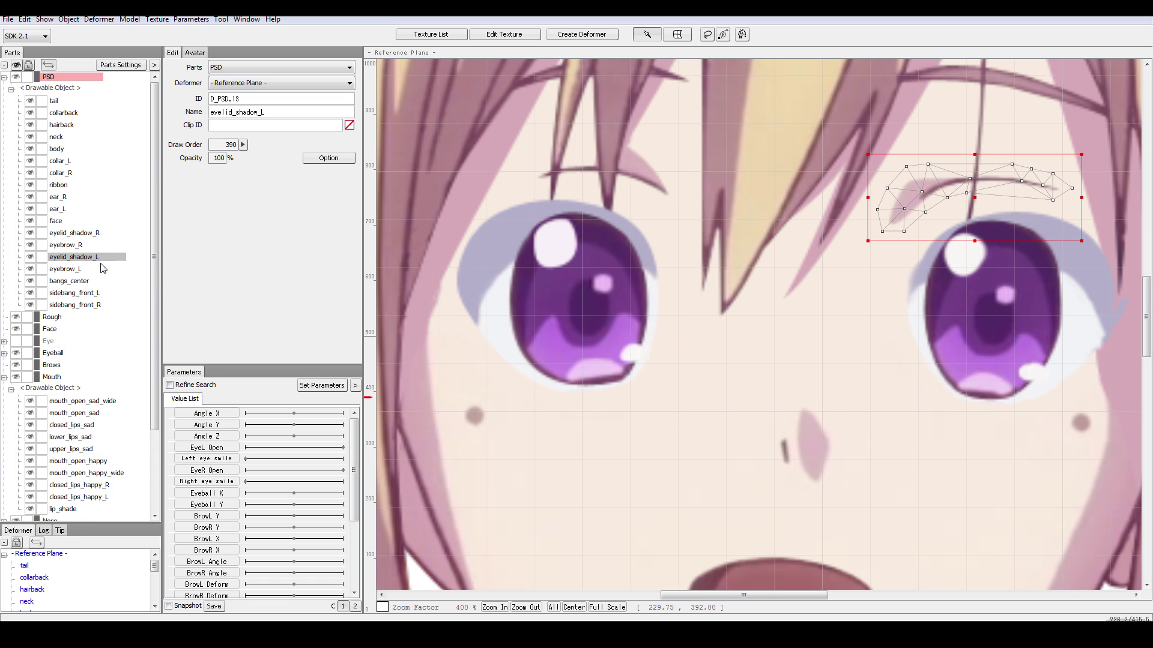
pyautogui.click(90, 234)
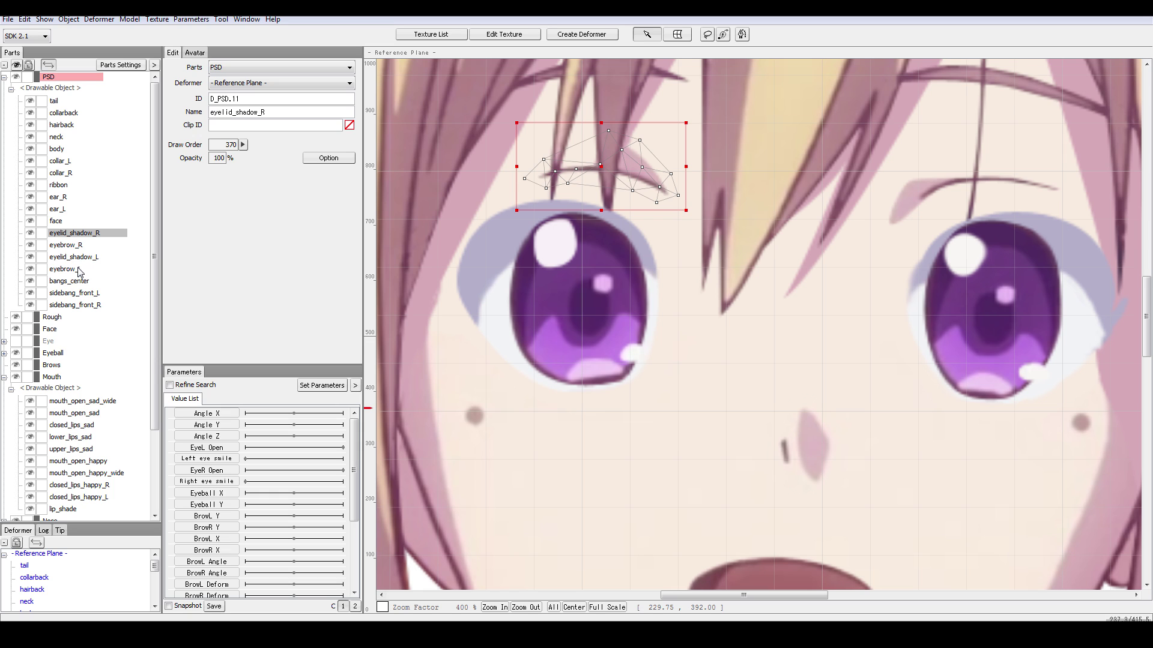
pyautogui.keyDown('shift'); pyautogui.click(80, 270); pyautogui.keyUp('shift')
pyautogui.click(91, 272)
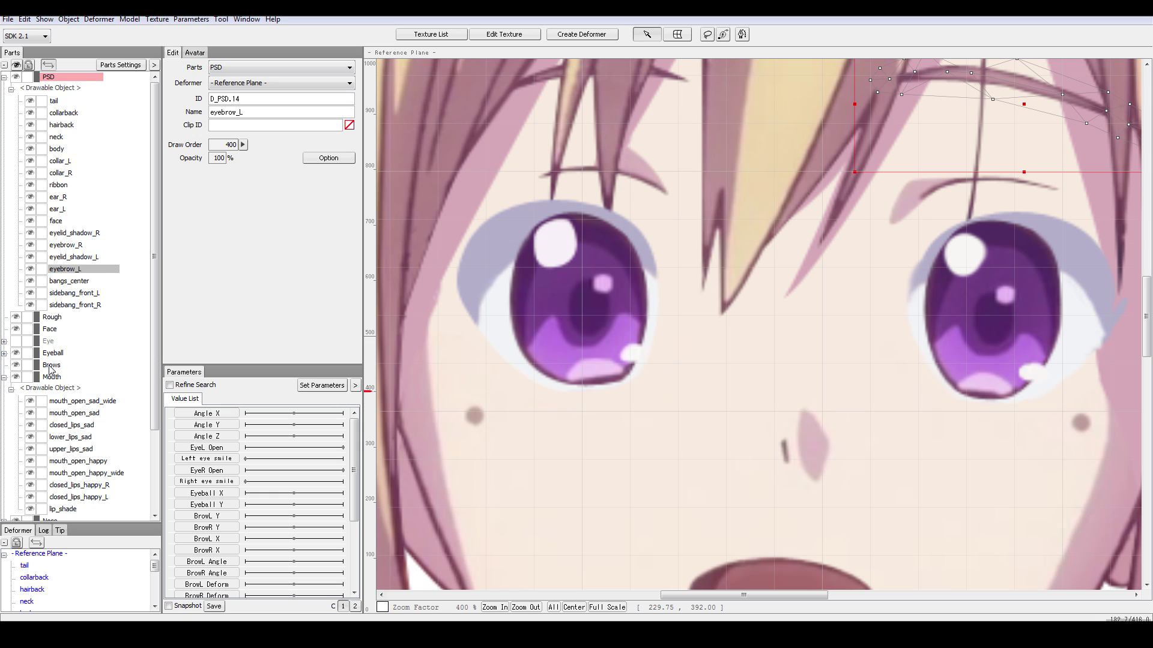
# Move the eyebrows and eyelid shadows into Brows, then select bangs_center and sidebang_front_L/R
pyautogui.moveTo(51, 369); pyautogui.dragTo(51, 368)
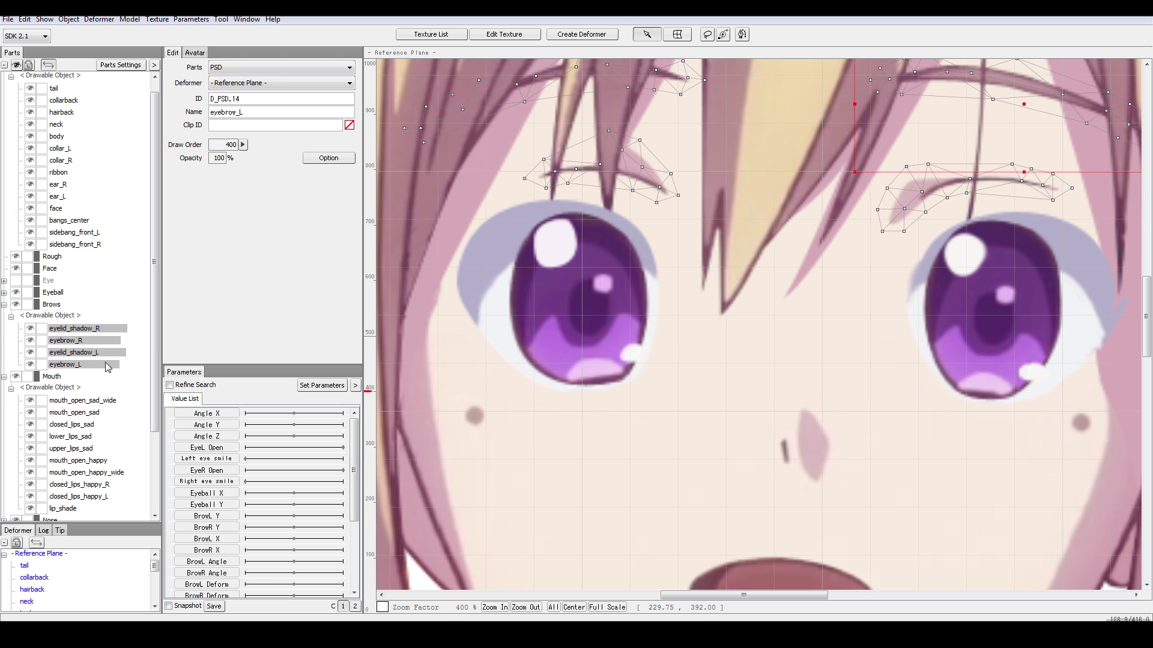
pyautogui.click(69, 221)
pyautogui.click(88, 237)
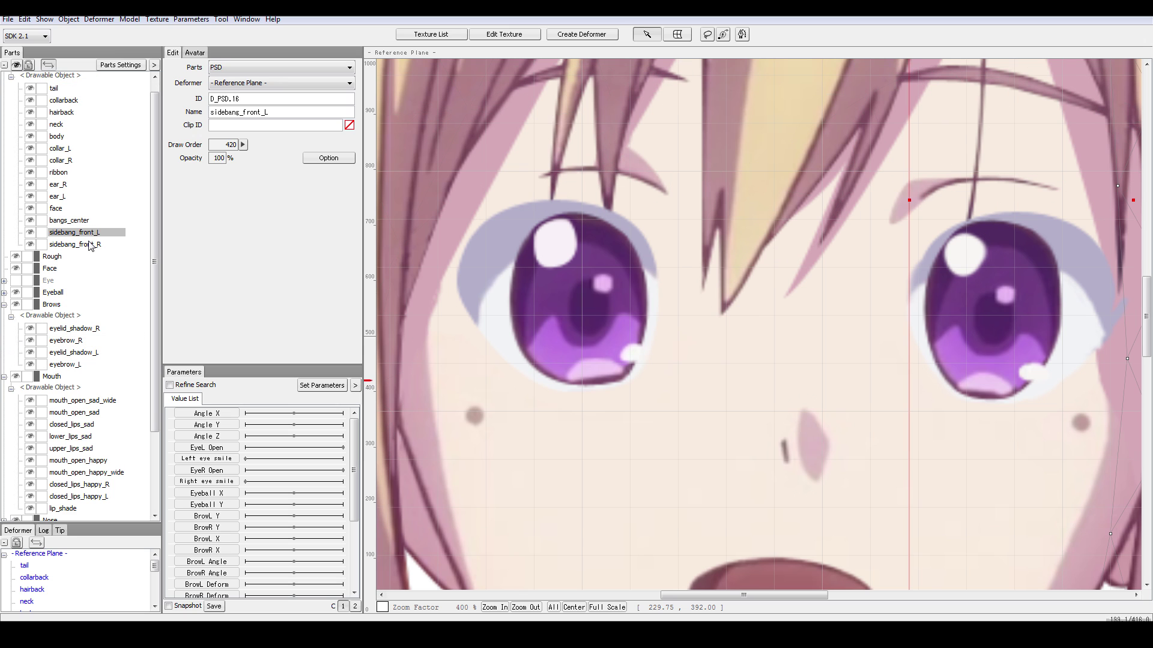
pyautogui.keyDown('ctrl'); pyautogui.click(90, 250); pyautogui.keyUp('ctrl')
pyautogui.keyDown('ctrl'); pyautogui.click(84, 222); pyautogui.keyUp('ctrl')
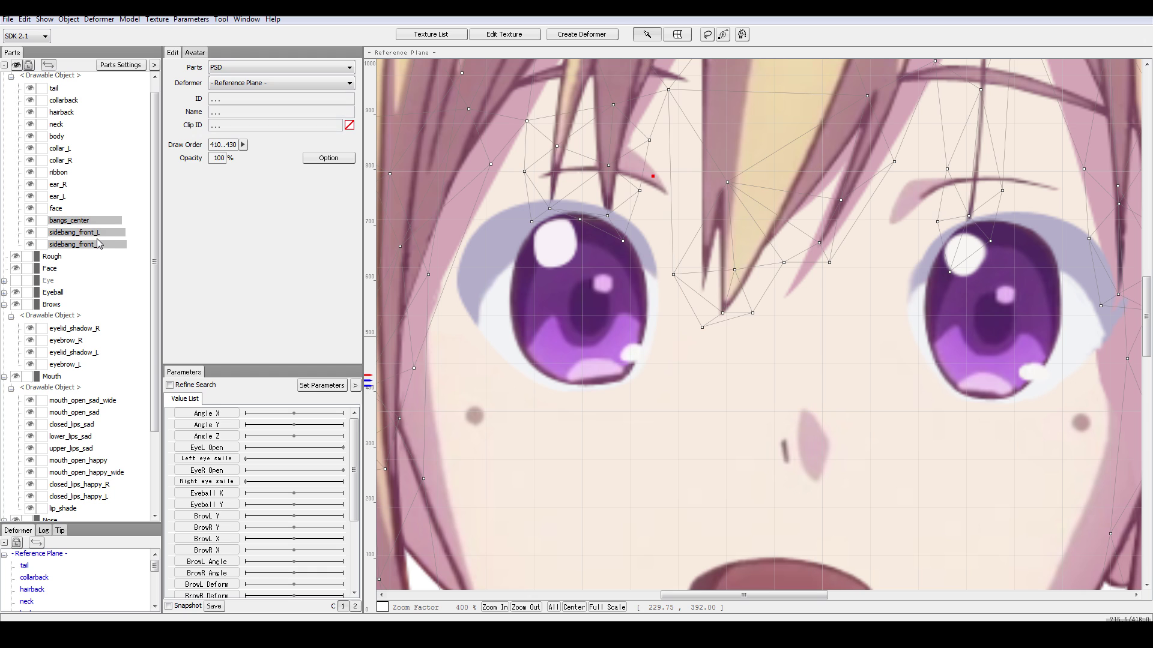
# Collapse Mouth and Brows and move tail and hairback down beside the bang drawables
pyautogui.scroll(-1, 100, 243)
pyautogui.scroll(-1, 99, 243)
pyautogui.scroll(2, 84, 180)
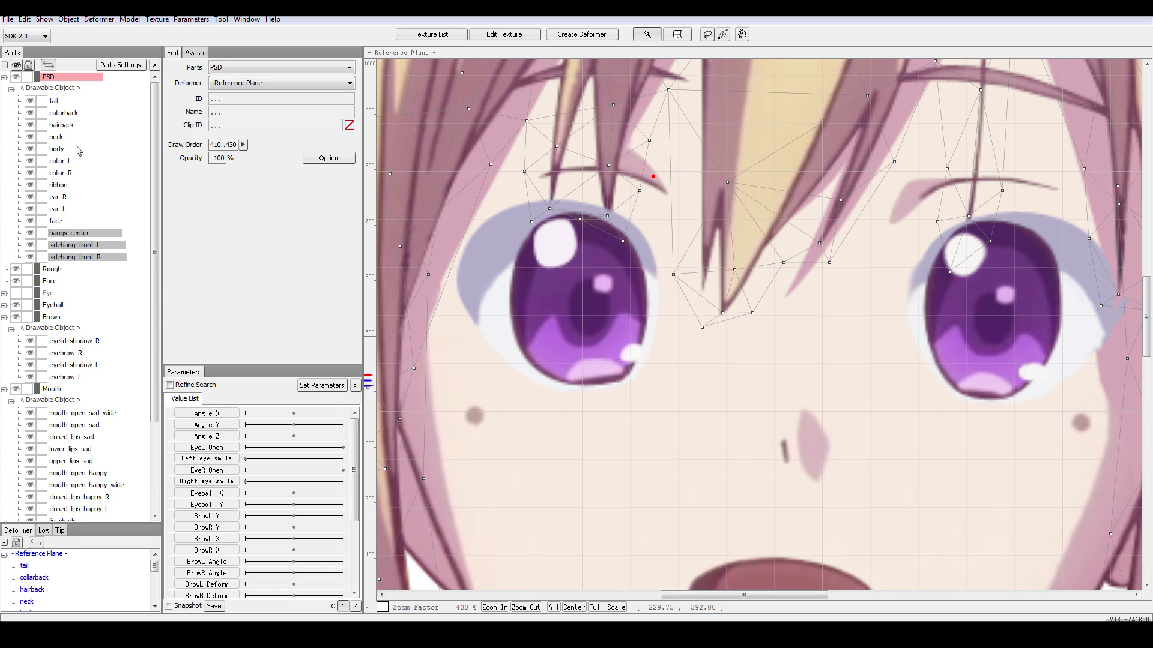
pyautogui.keyDown('ctrl'); pyautogui.click(70, 129); pyautogui.keyUp('ctrl')
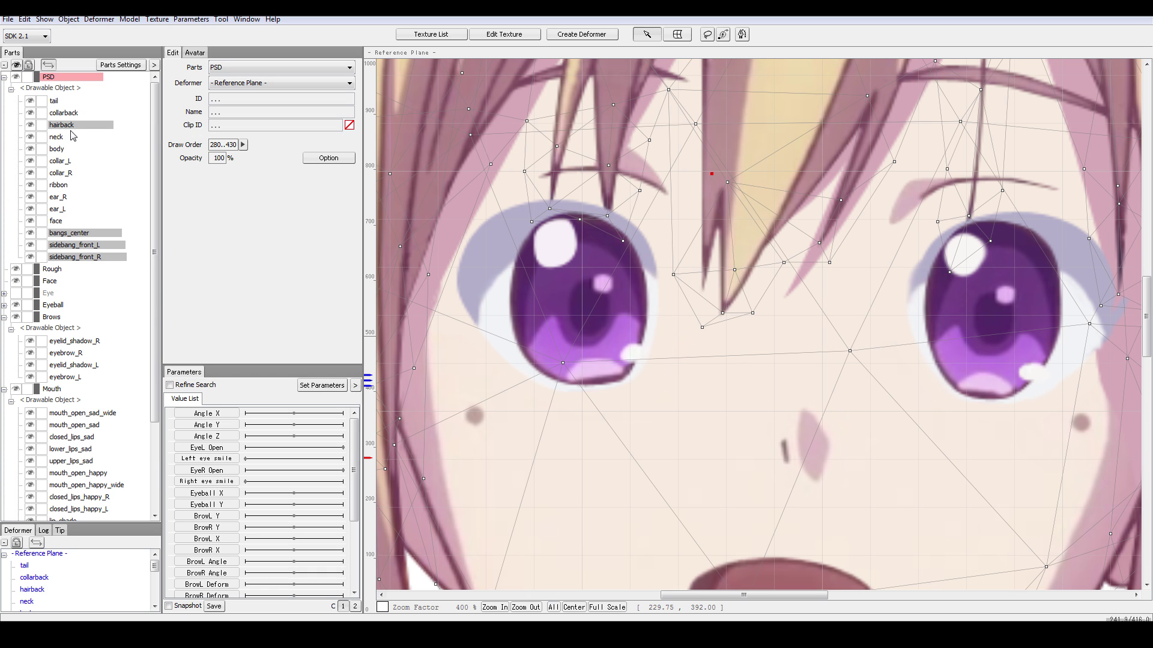
pyautogui.keyDown('ctrl'); pyautogui.click(57, 102); pyautogui.keyUp('ctrl')
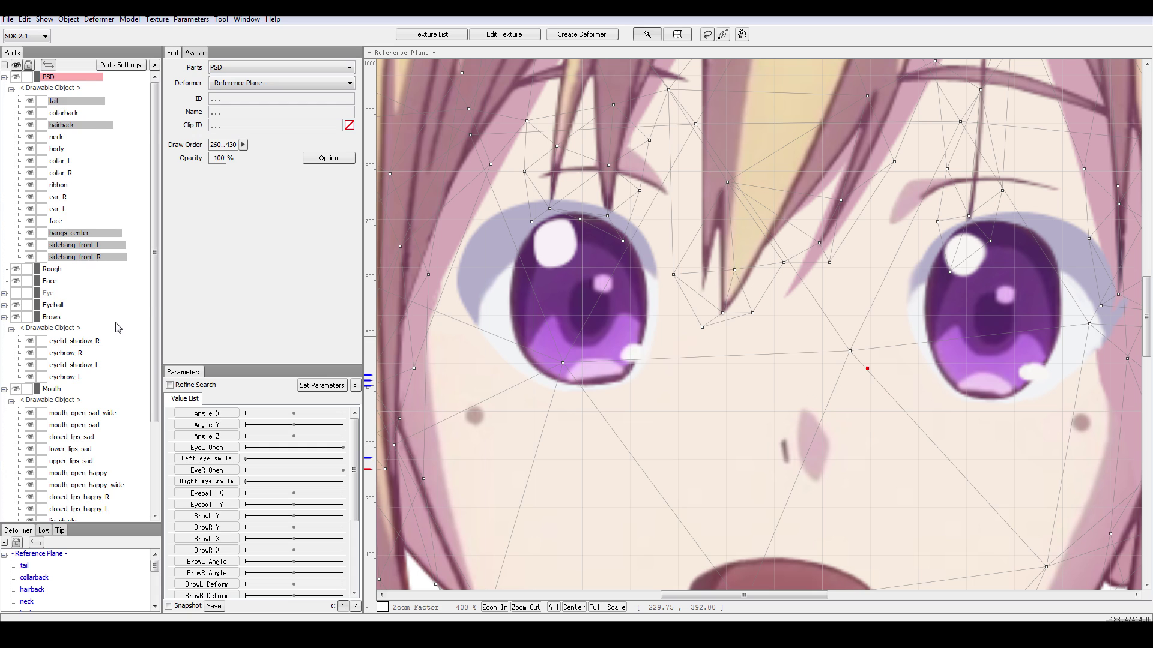
pyautogui.click(6, 324)
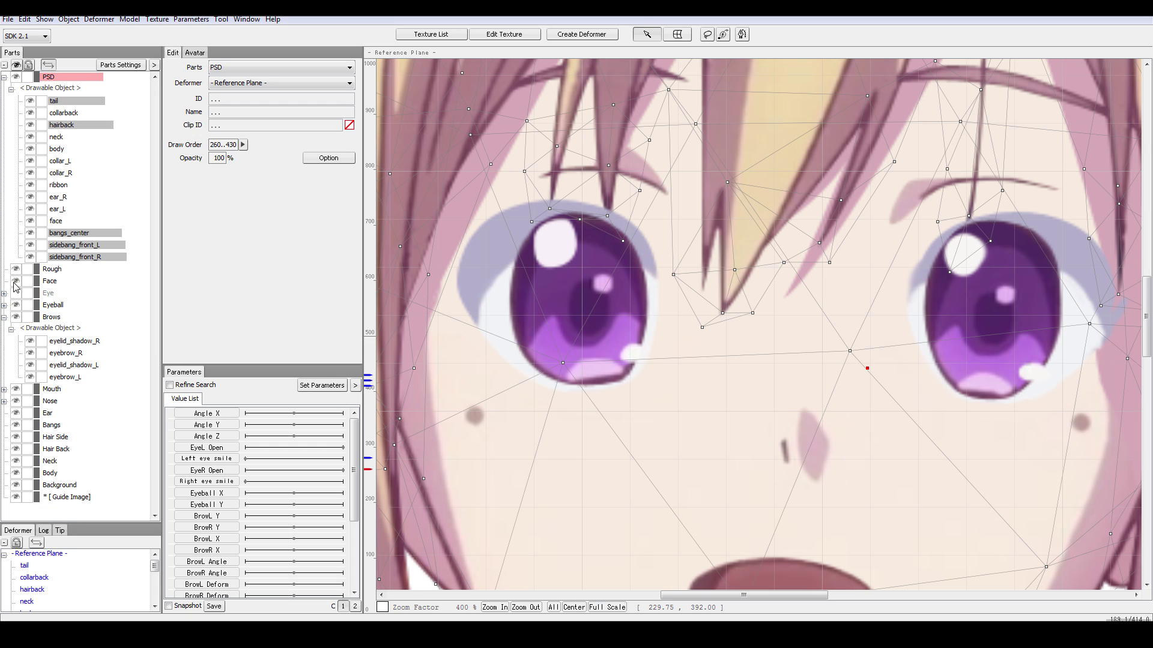
pyautogui.click(6, 322)
pyautogui.click(90, 245)
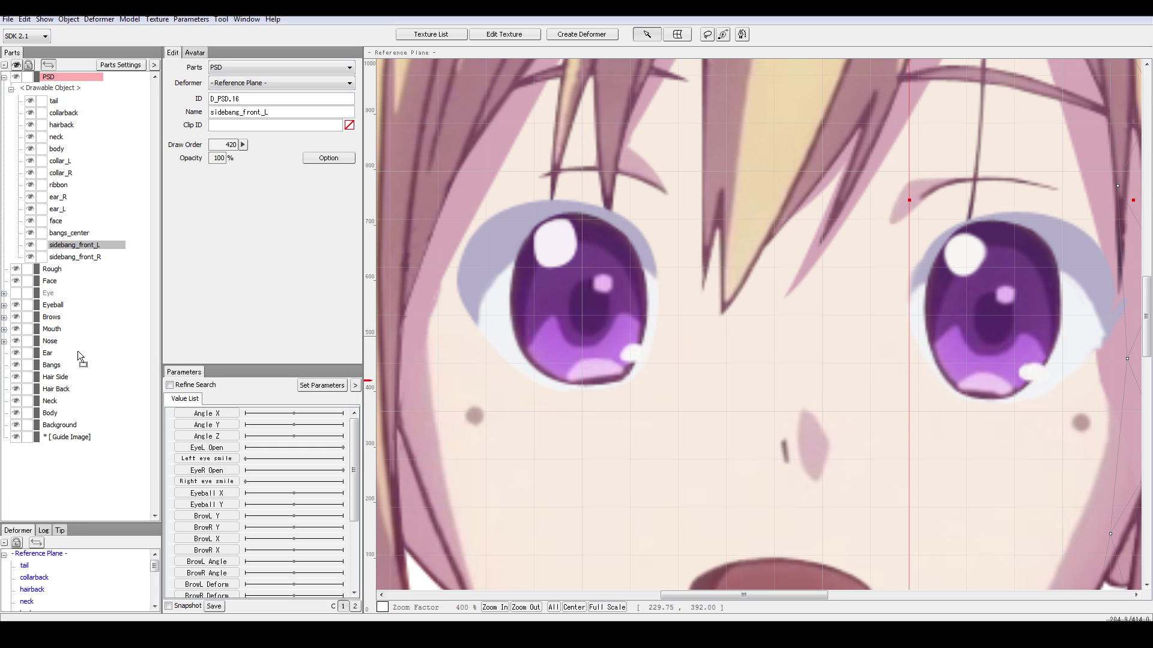
pyautogui.moveTo(80, 357); pyautogui.dragTo(84, 241)
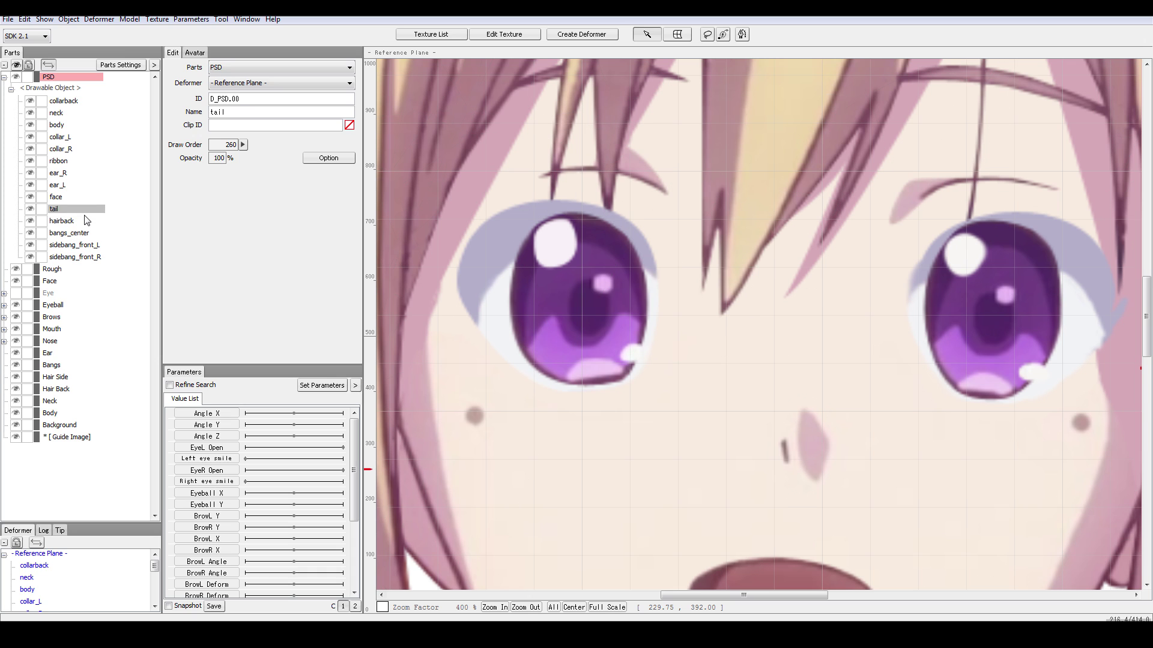
# Move hairback into the Hair Back part
pyautogui.click(78, 222)
pyautogui.click(62, 210)
pyautogui.moveTo(53, 402); pyautogui.dragTo(50, 377)
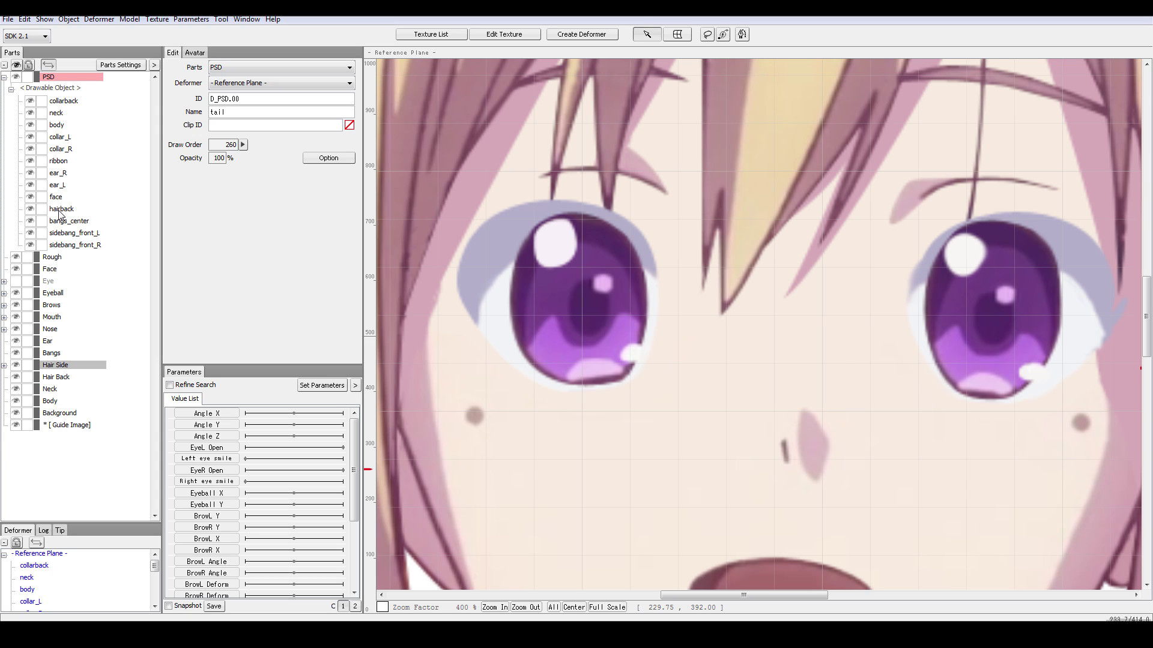
pyautogui.moveTo(60, 212); pyautogui.dragTo(57, 377)
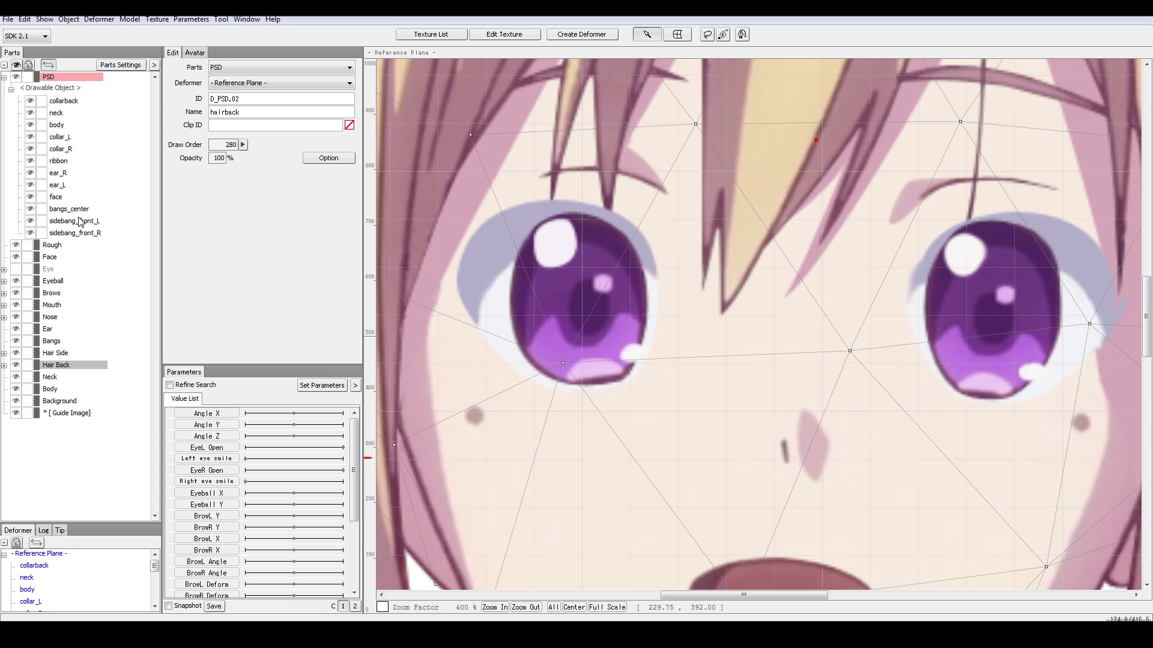
# Move bangs_center and both sidebang_front drawables into the Bangs part
pyautogui.moveTo(72, 209); pyautogui.dragTo(57, 342)
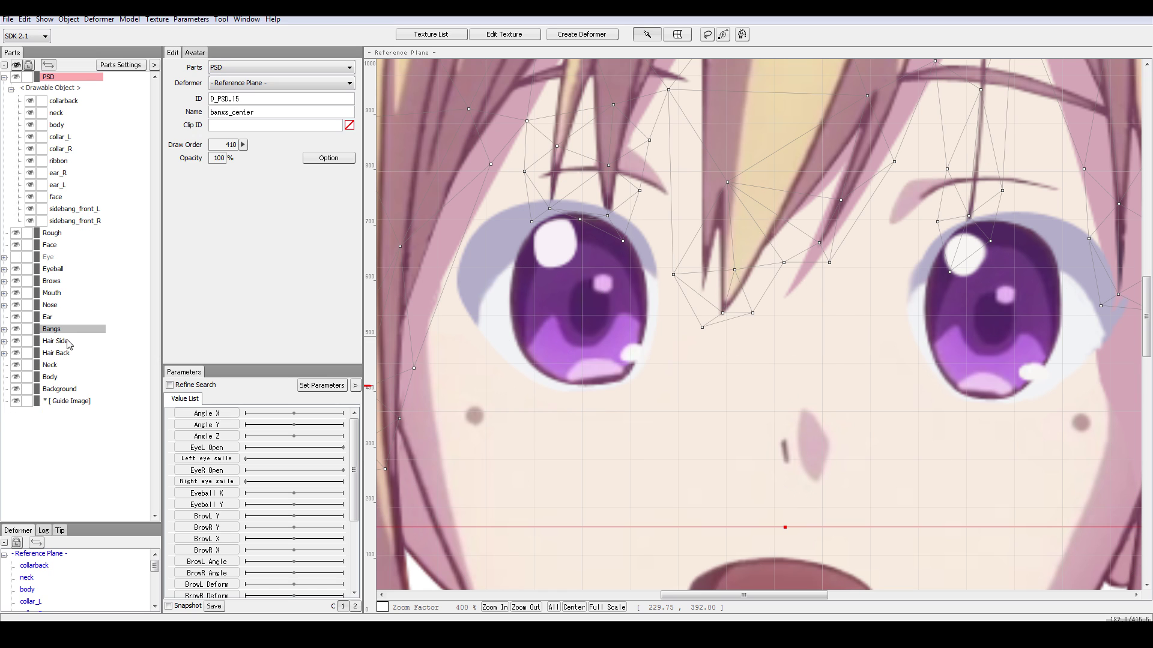
pyautogui.click(89, 211)
pyautogui.keyDown('shift'); pyautogui.click(80, 221); pyautogui.keyUp('shift')
pyautogui.moveTo(82, 222); pyautogui.dragTo(50, 329)
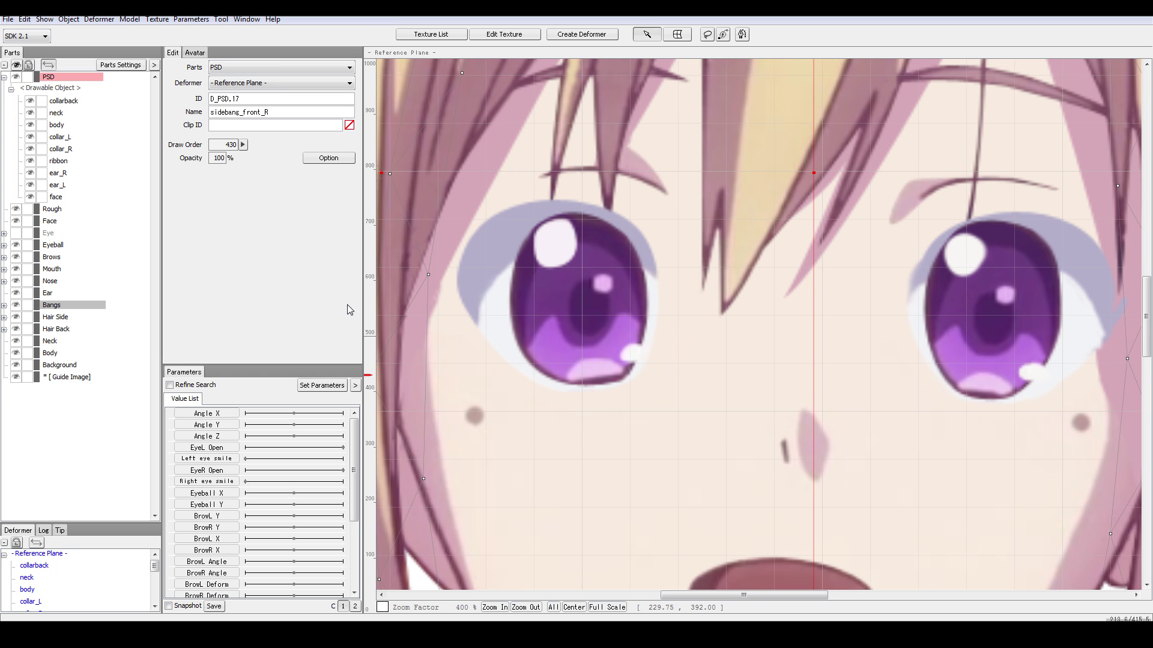
# Review the remaining PSD drawables and select ear_L
pyautogui.scroll(-8, 530, 299)
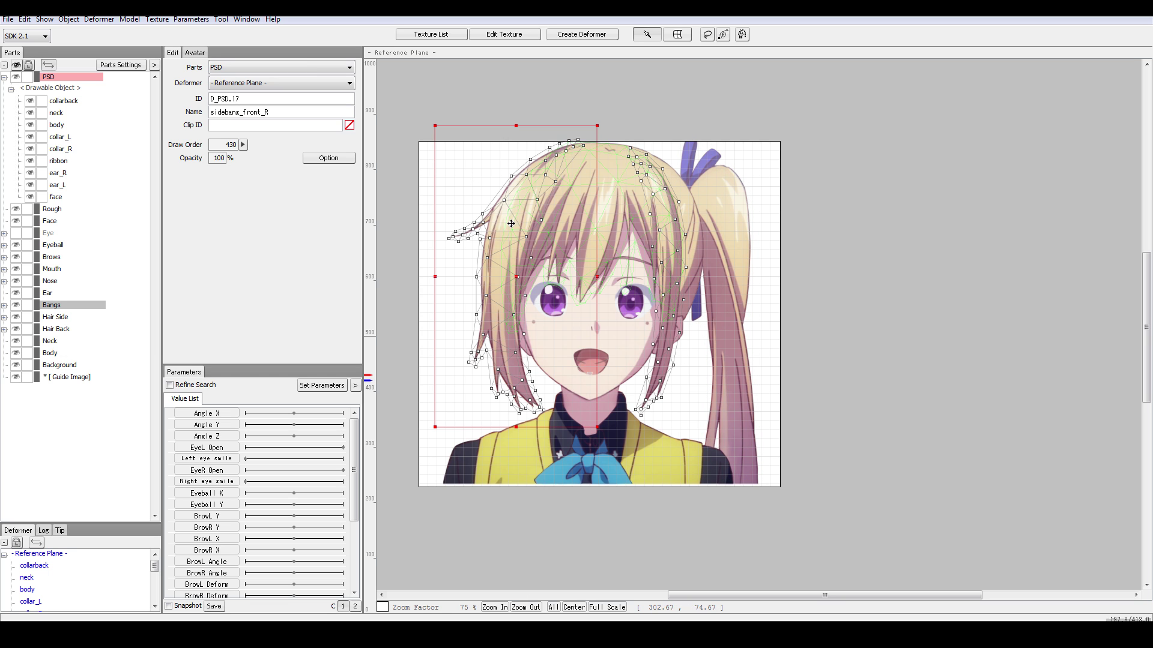
pyautogui.scroll(2, 642, 254)
pyautogui.scroll(-1, 644, 249)
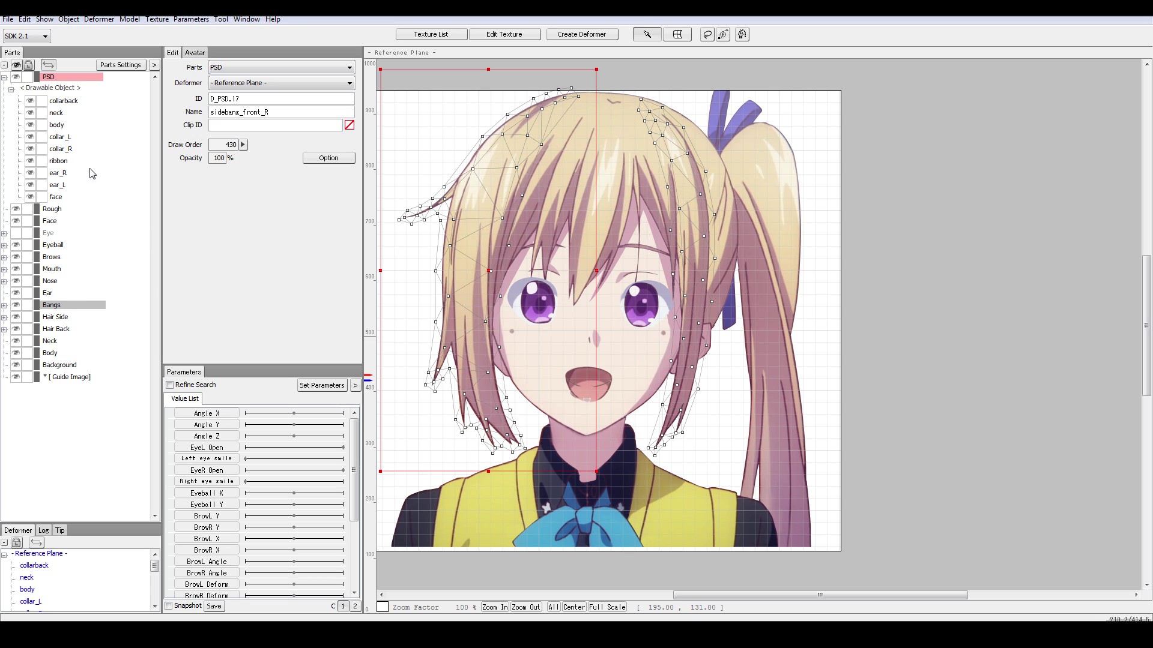
pyautogui.click(65, 187)
# Move ear_L and ear_R into the Ear part and face into the Face part
pyautogui.keyDown('ctrl'); pyautogui.click(60, 174); pyautogui.keyUp('ctrl')
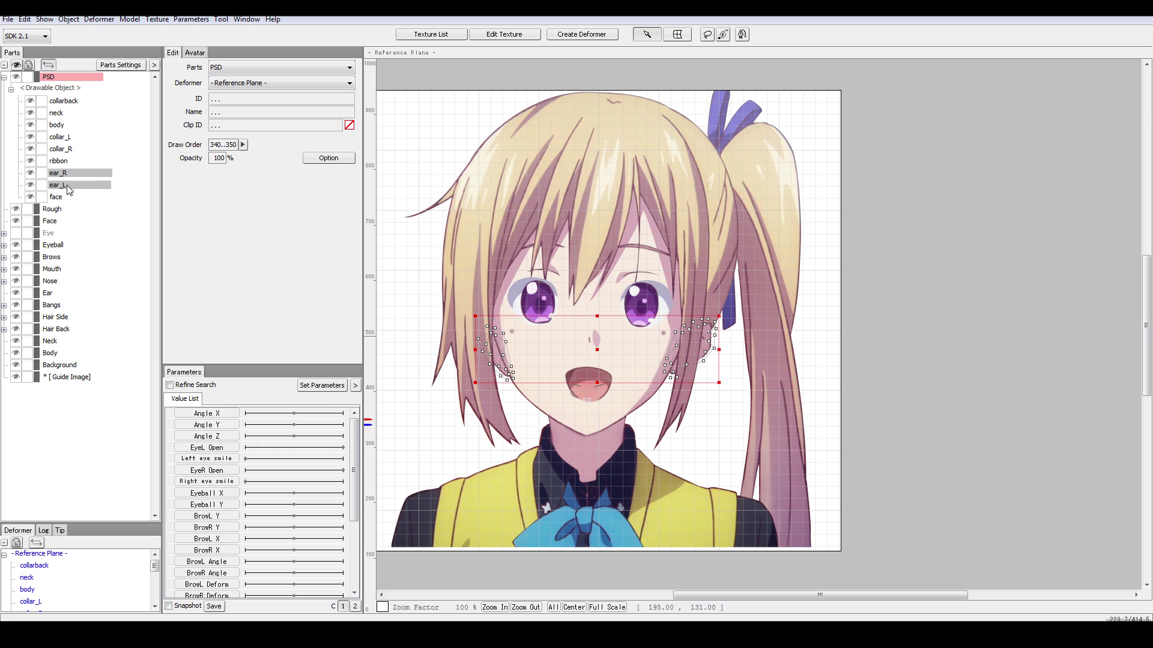
pyautogui.moveTo(58, 173); pyautogui.dragTo(48, 294)
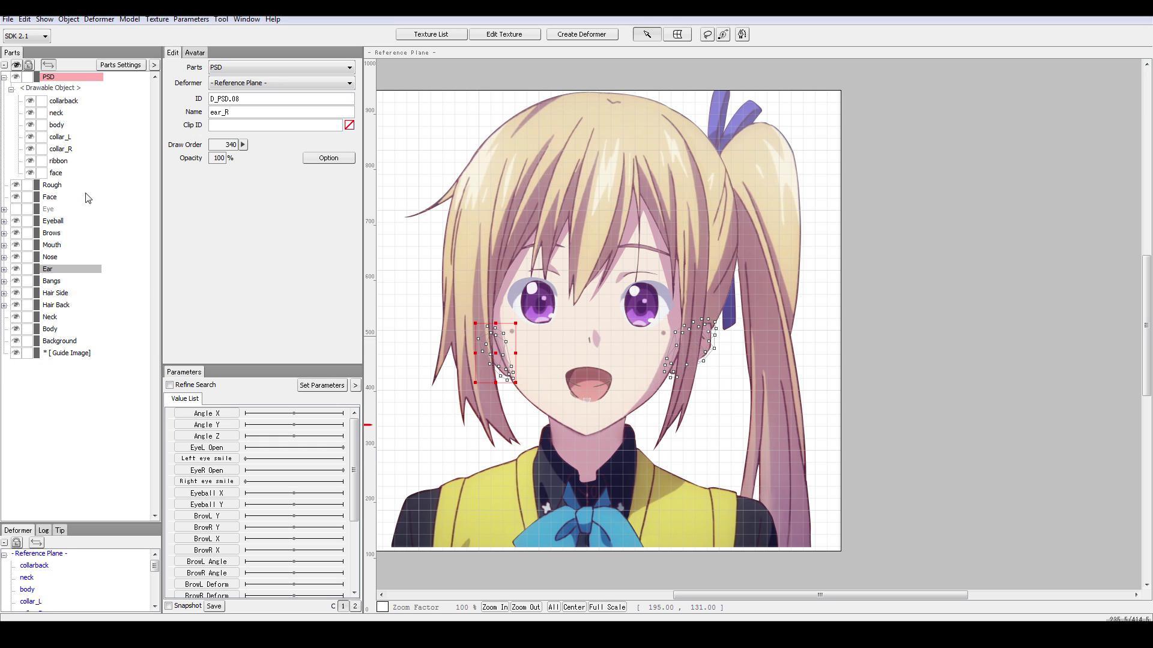
pyautogui.click(57, 173)
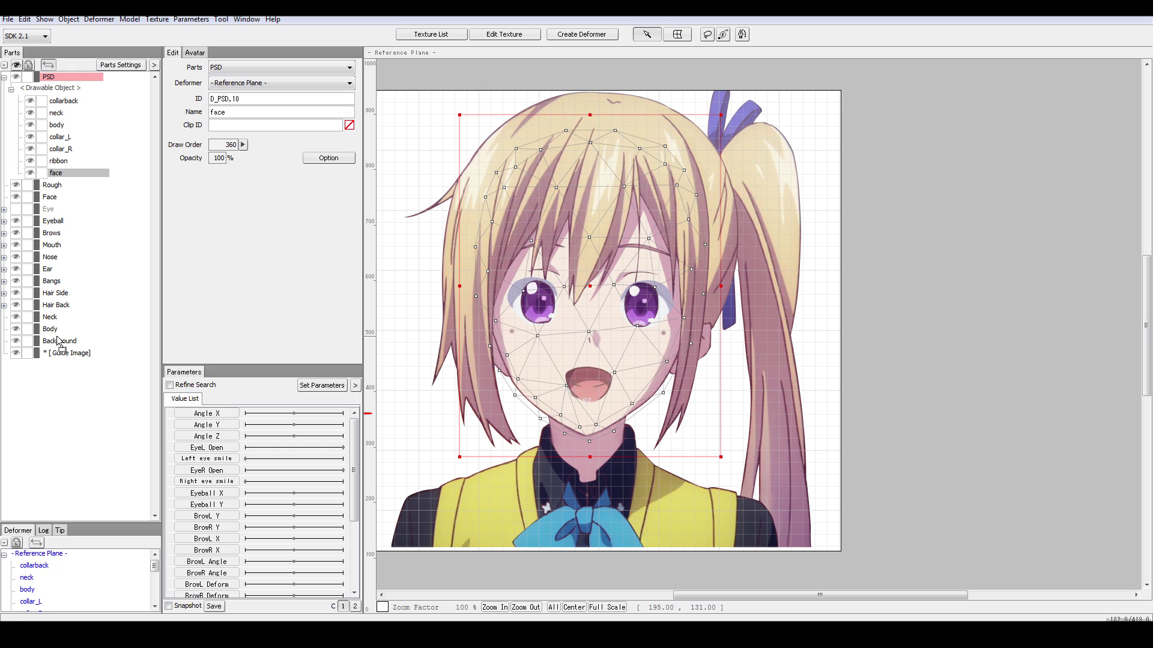
pyautogui.moveTo(56, 173); pyautogui.dragTo(45, 192)
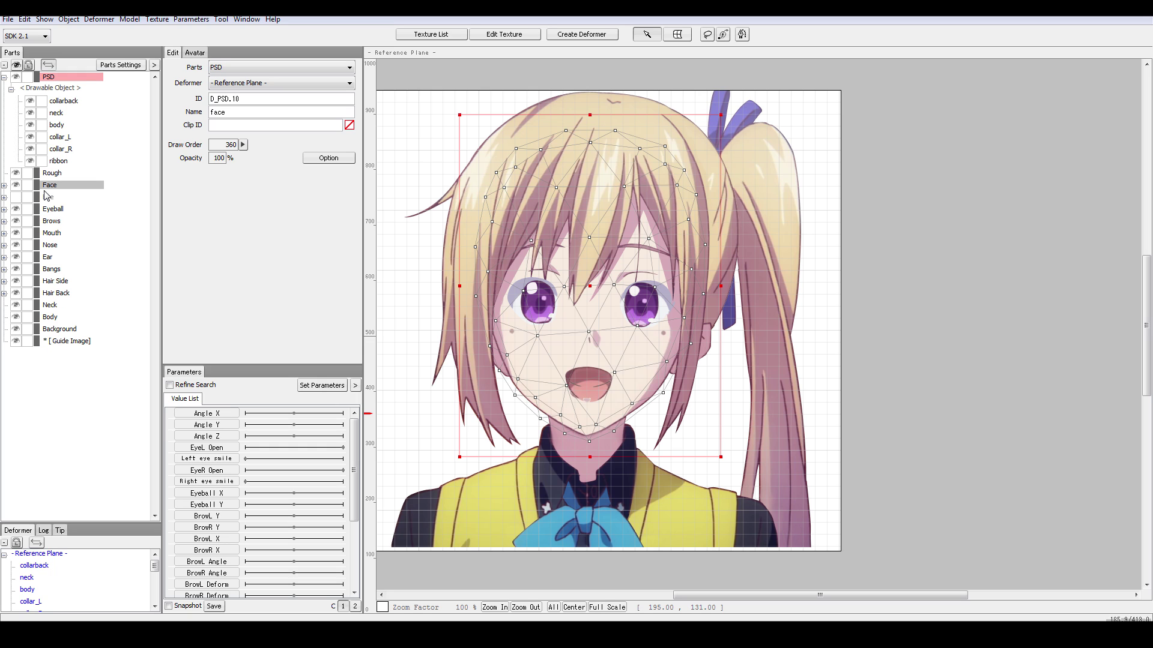
# Move ribbon, collar_L, collar_R, body and collarback together into the Body part
pyautogui.click(60, 161)
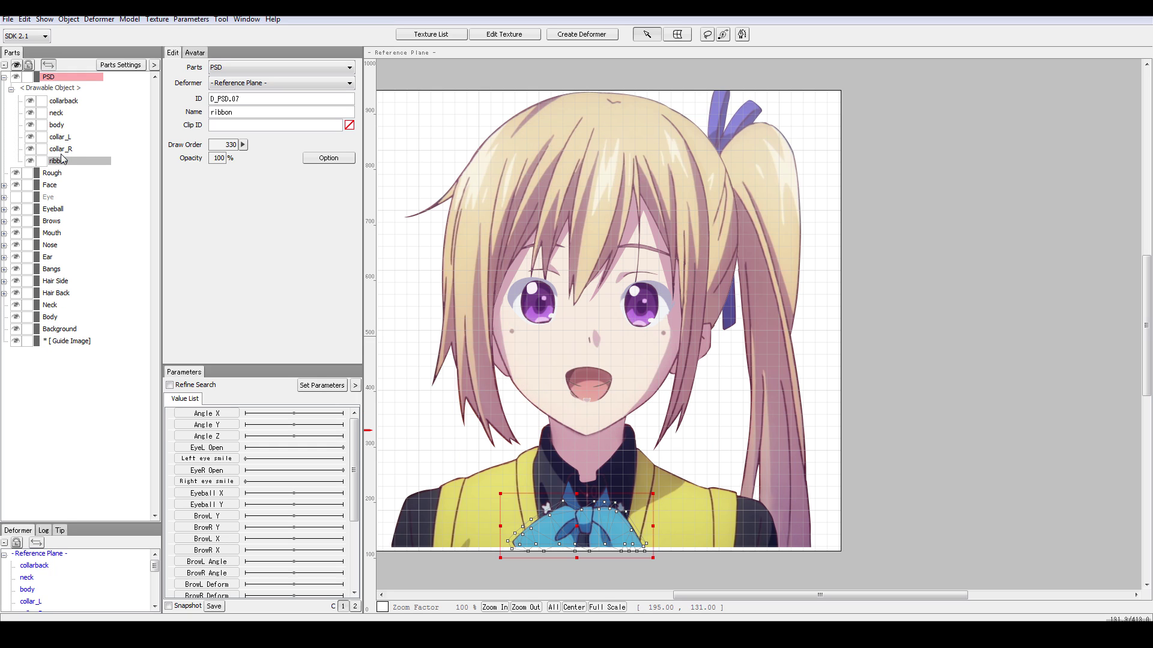
pyautogui.keyDown('shift'); pyautogui.click(63, 138); pyautogui.keyUp('shift')
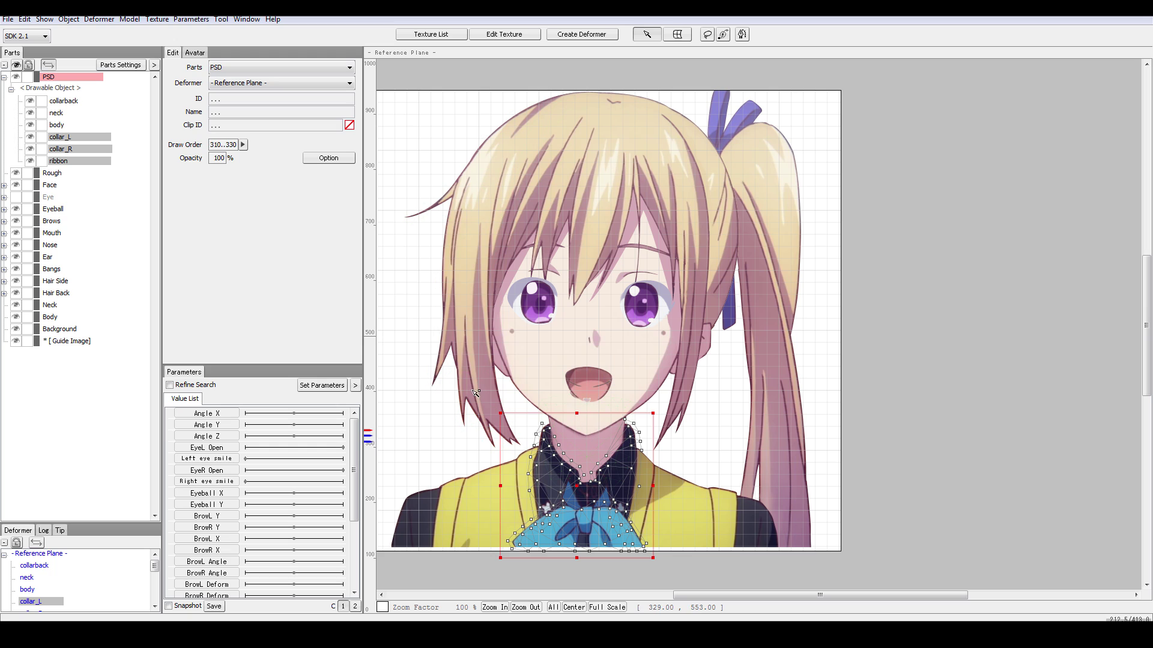
pyautogui.keyDown('shift'); pyautogui.click(63, 126); pyautogui.keyUp('shift')
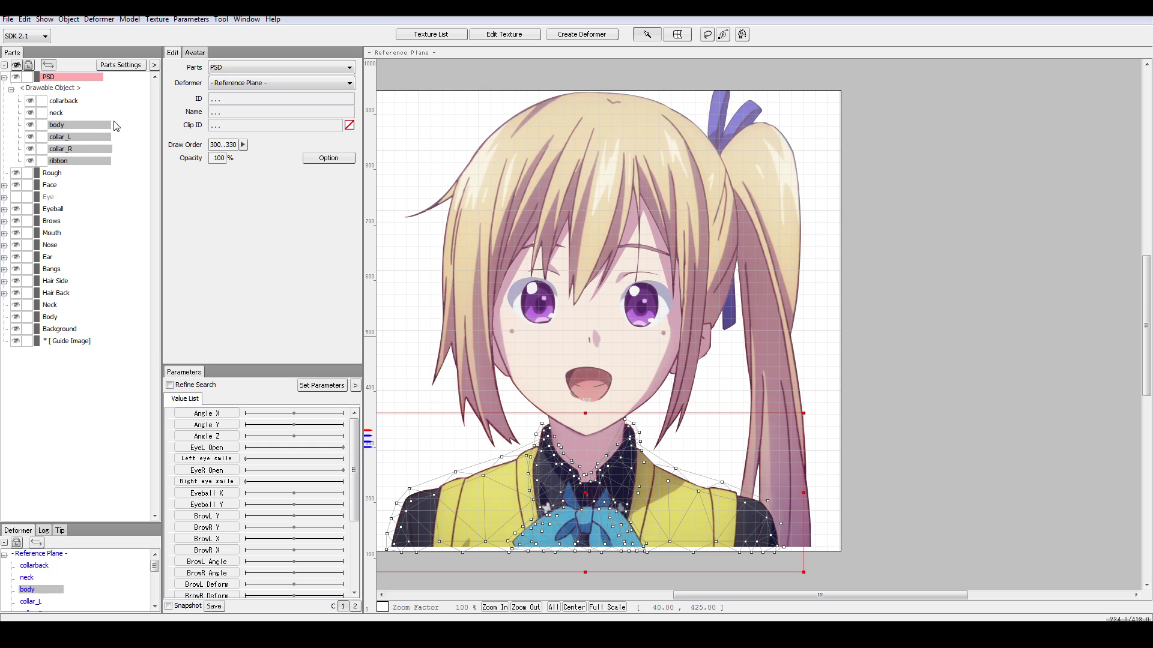
pyautogui.keyDown('ctrl'); pyautogui.click(77, 103); pyautogui.keyUp('ctrl')
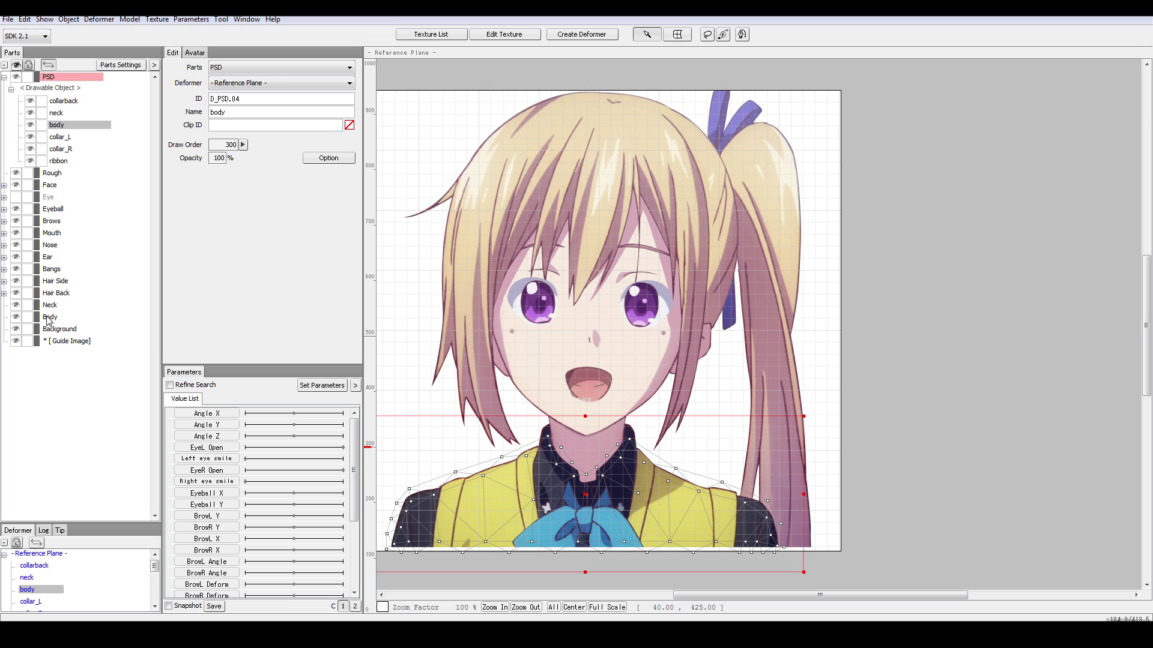
pyautogui.moveTo(48, 321); pyautogui.dragTo(49, 320)
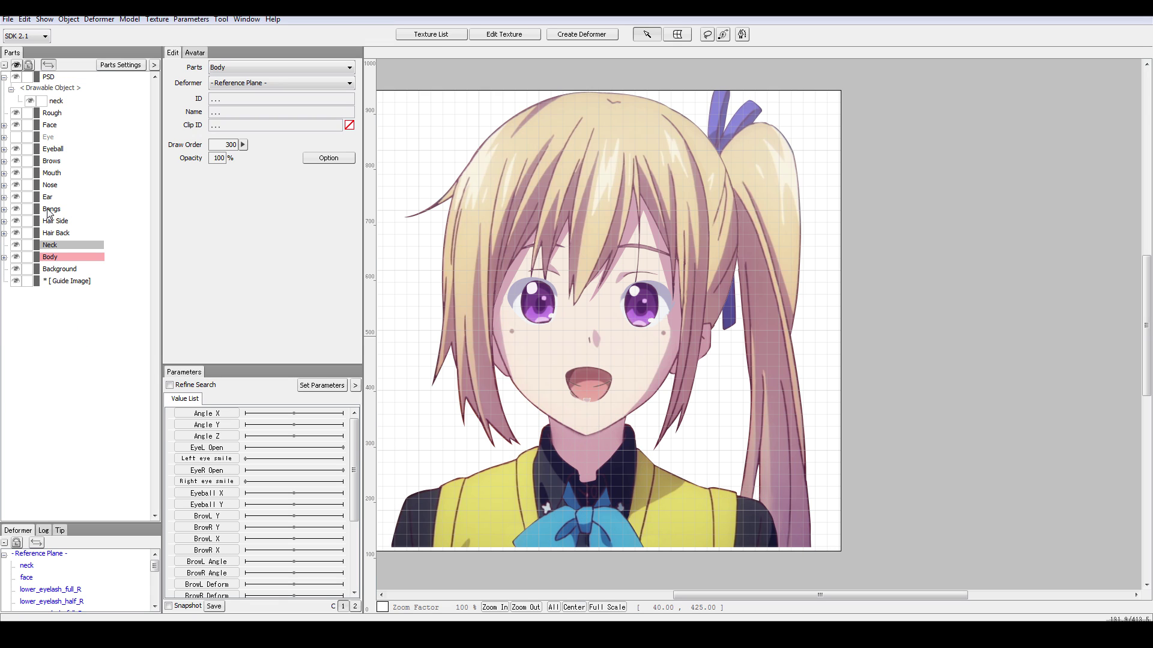
# Move neck into the Neck part, leaving PSD empty, and expand Body to verify its drawables
pyautogui.click(55, 102)
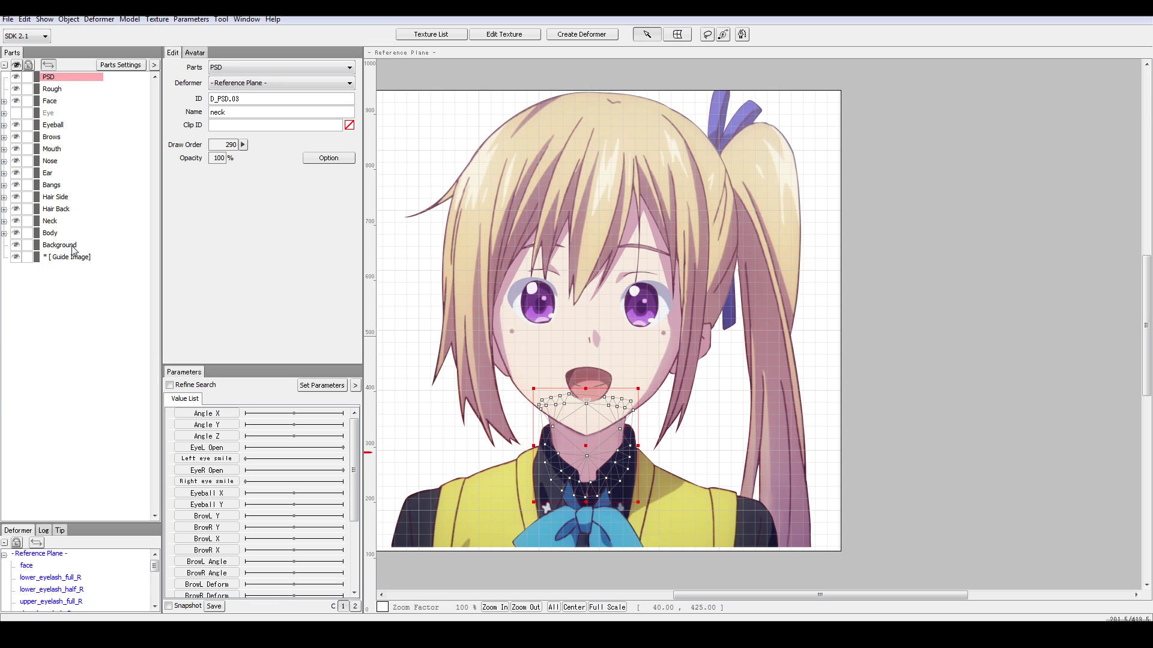
pyautogui.click(67, 234)
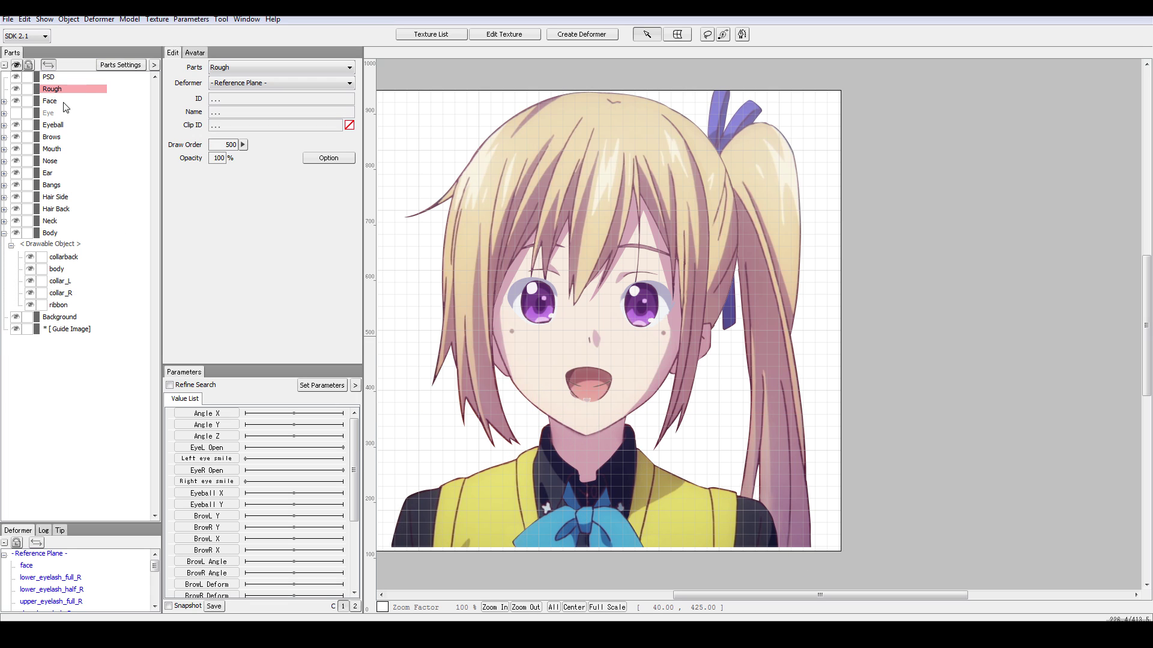
pyautogui.click(74, 331)
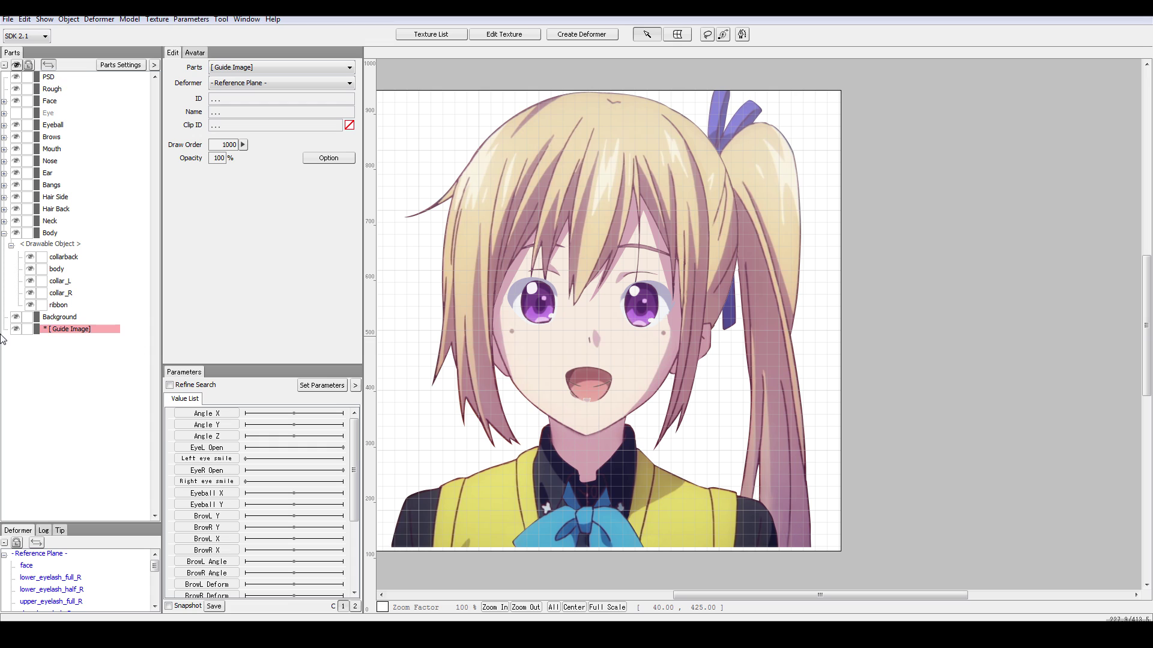
# Collapse the Body part and select the Background and Face parts
pyautogui.click(4, 235)
pyautogui.click(75, 246)
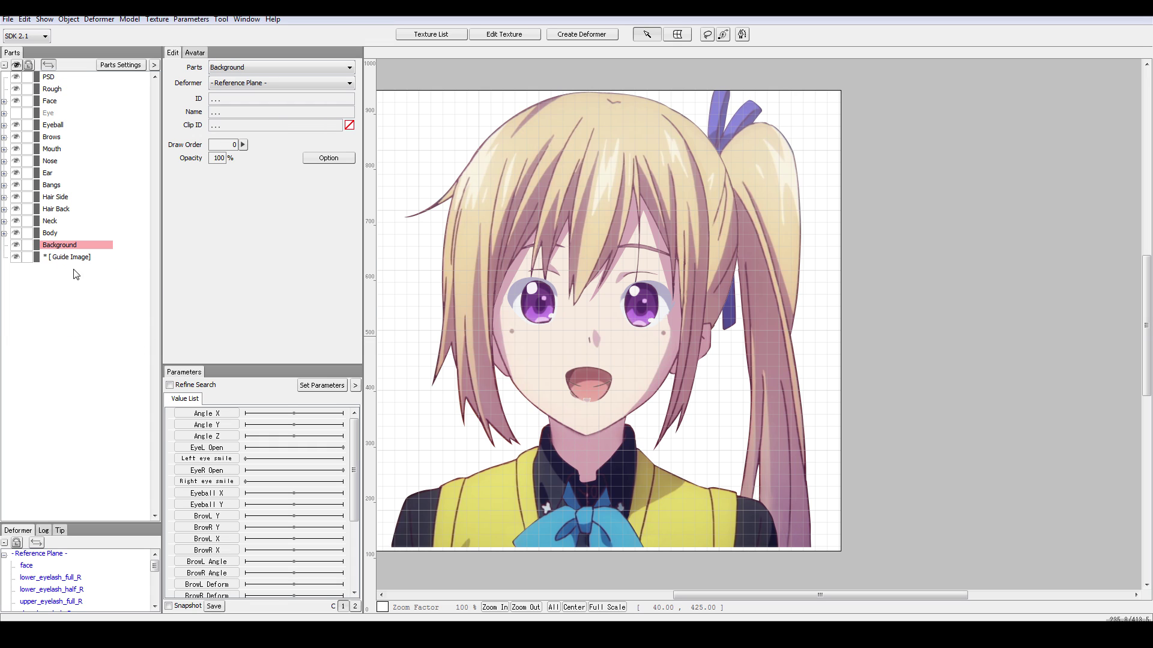
pyautogui.click(60, 102)
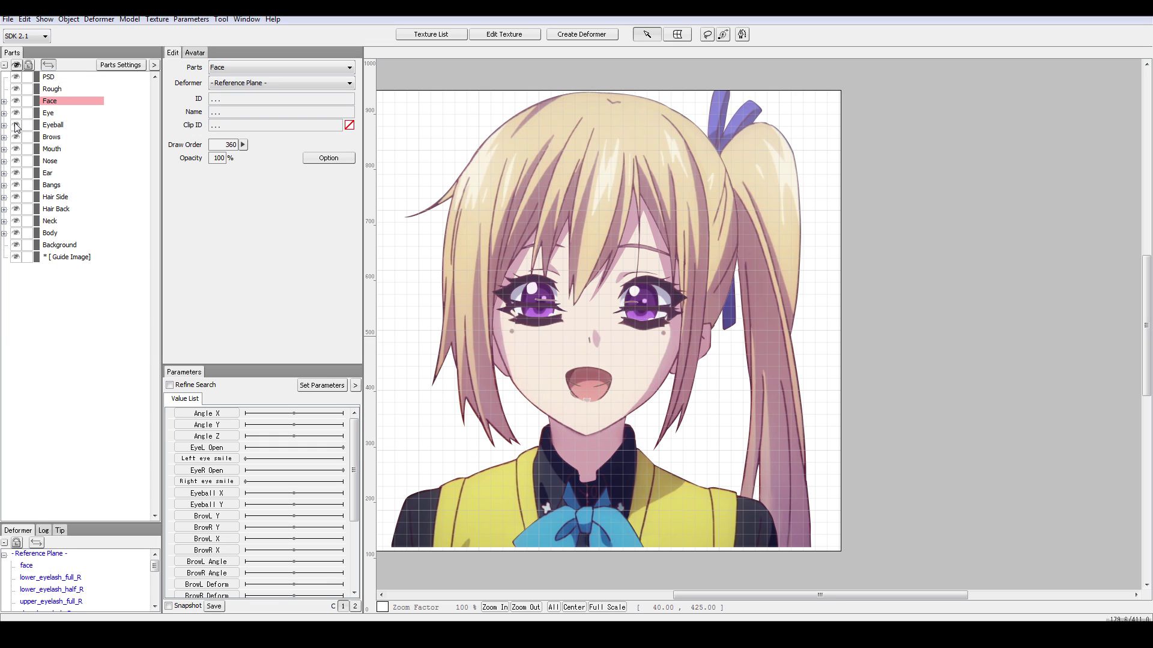
pyautogui.click(17, 126)
pyautogui.click(16, 126)
pyautogui.click(16, 137)
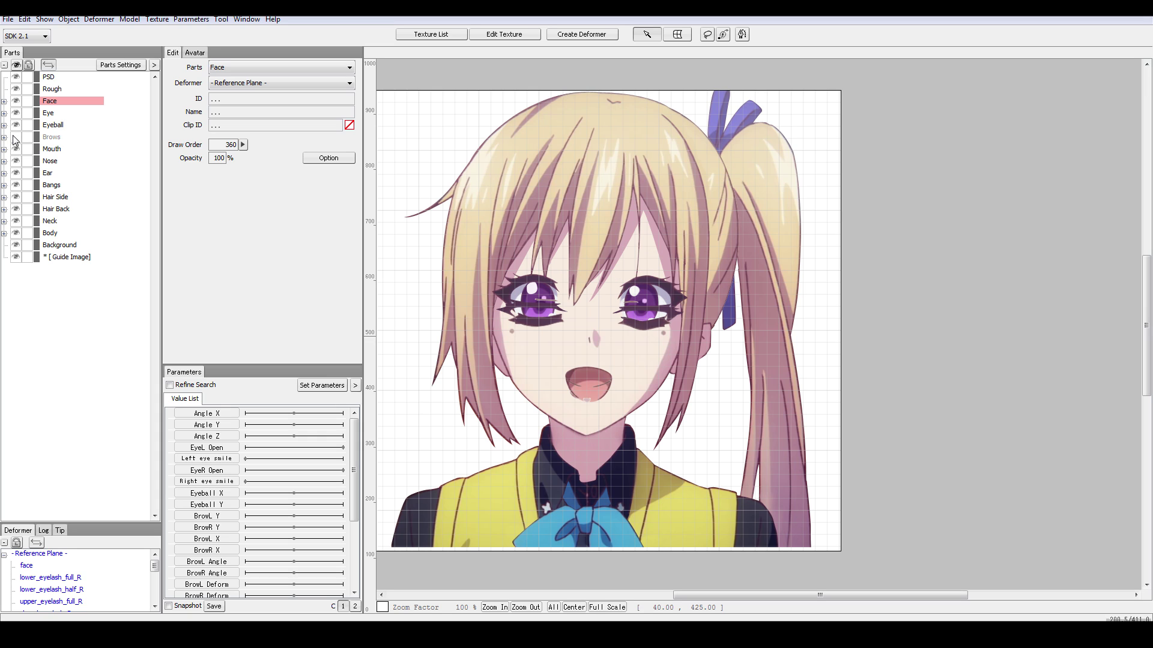
pyautogui.click(16, 138)
pyautogui.click(17, 149)
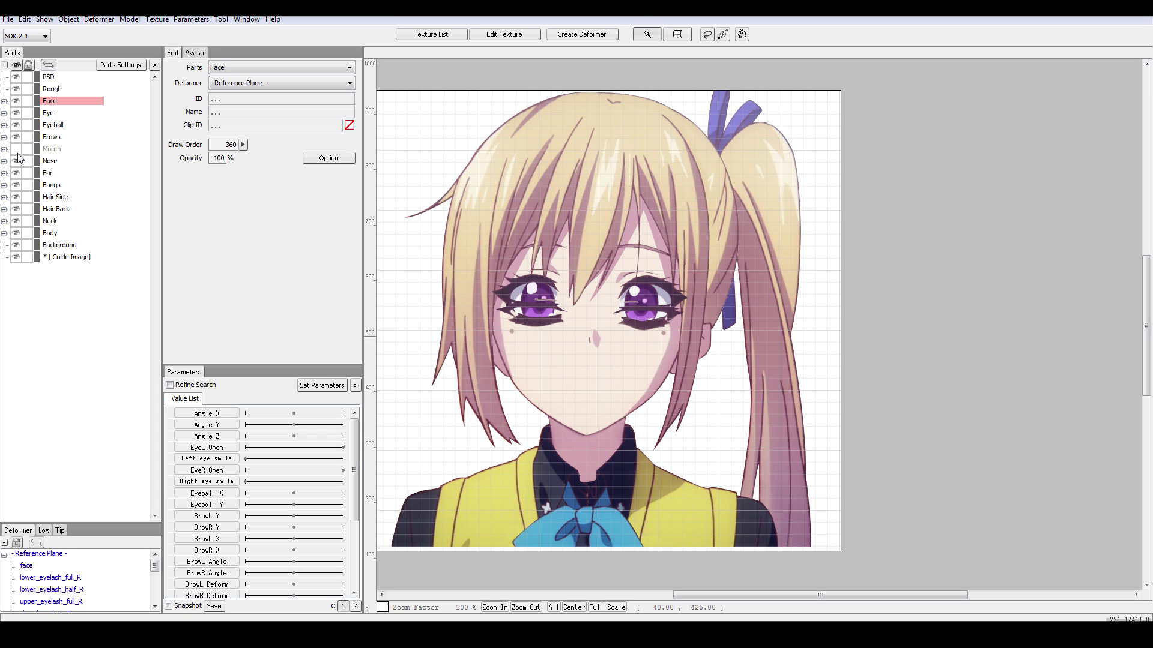
pyautogui.click(16, 149)
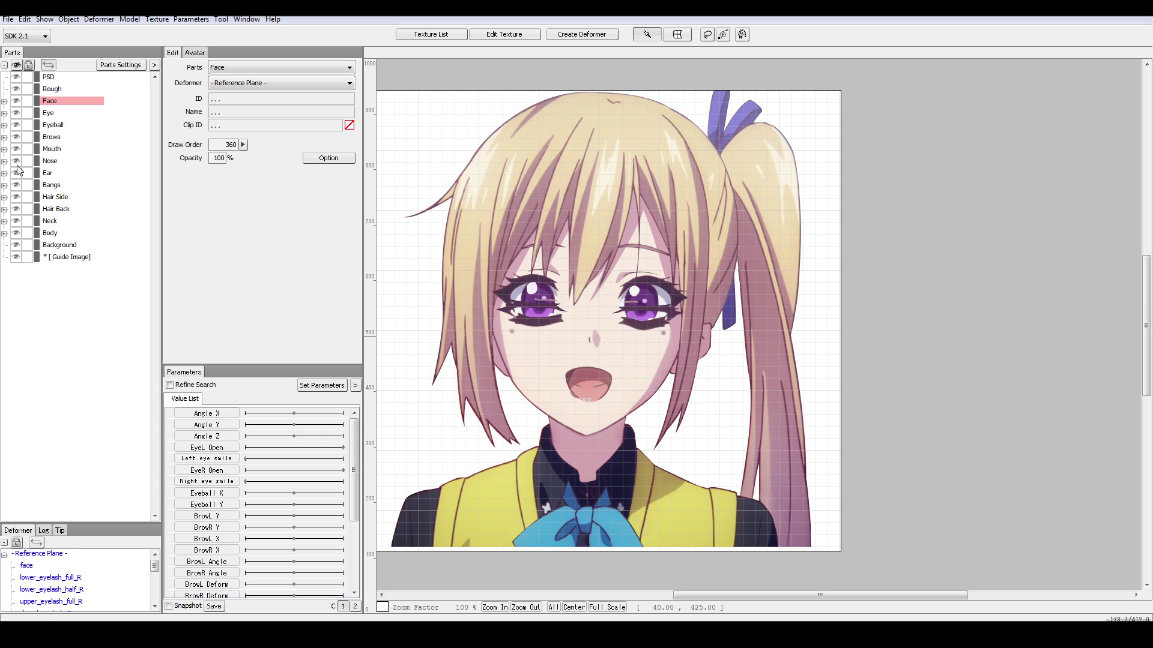
pyautogui.click(17, 174)
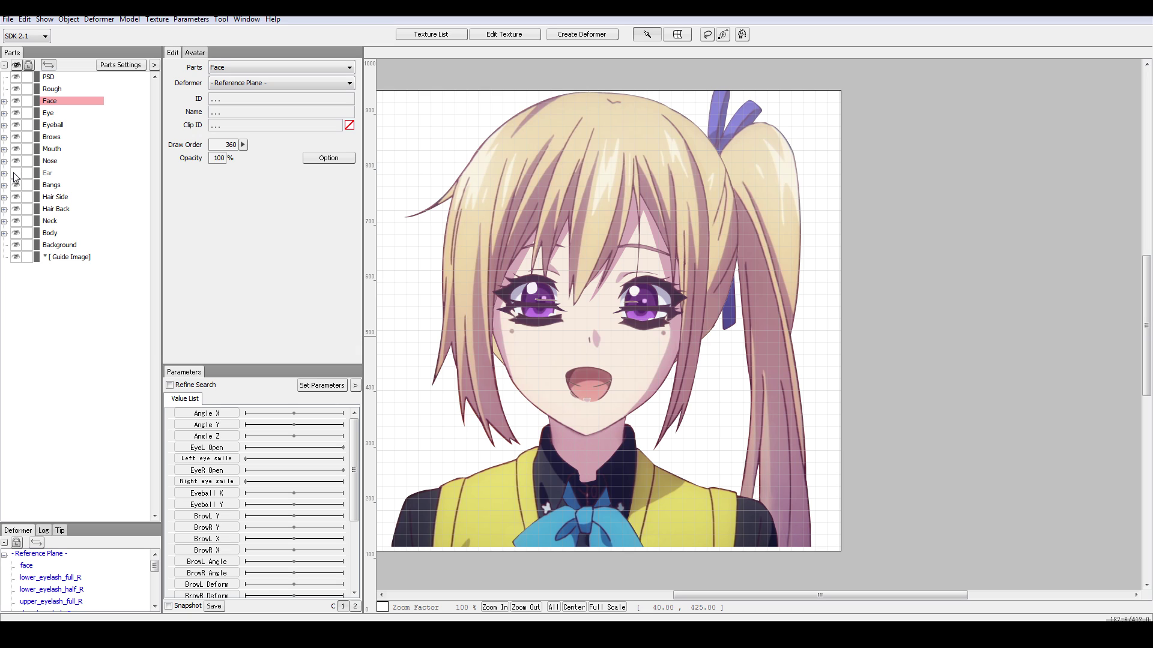
pyautogui.click(17, 174)
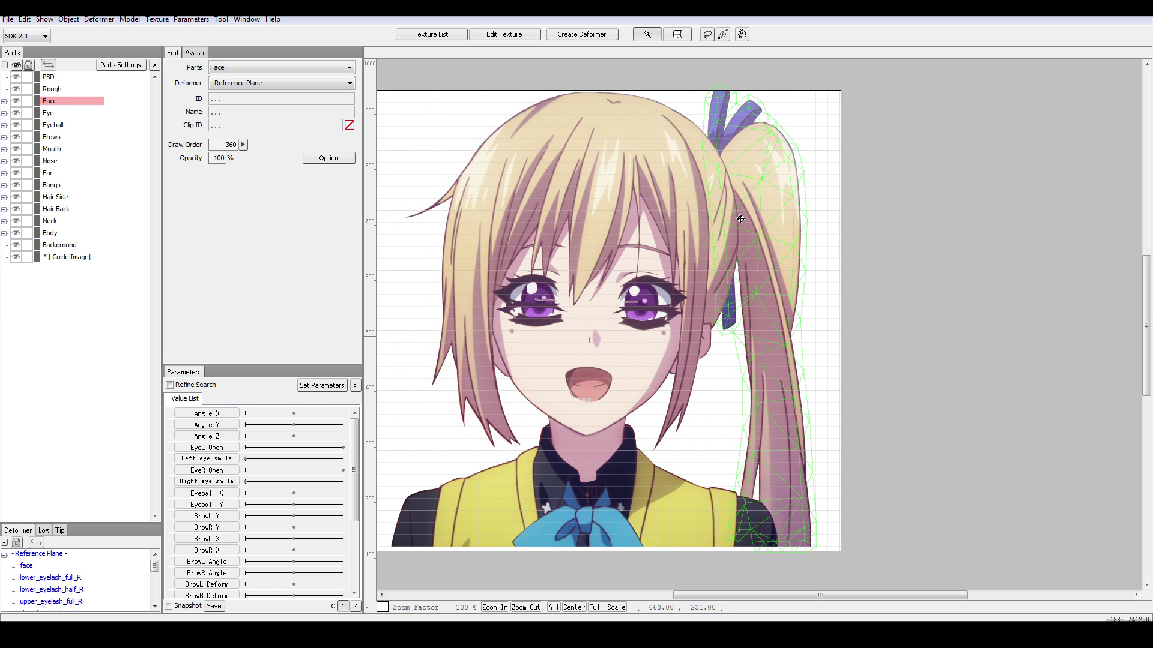
pyautogui.click(5, 172)
pyautogui.click(6, 172)
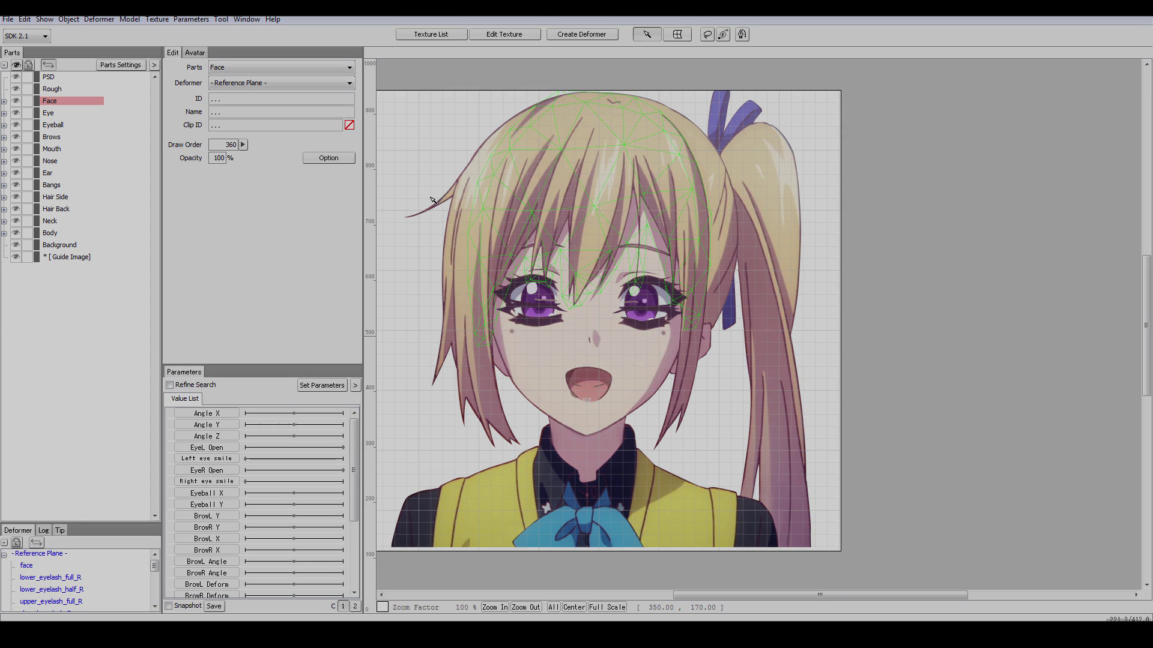